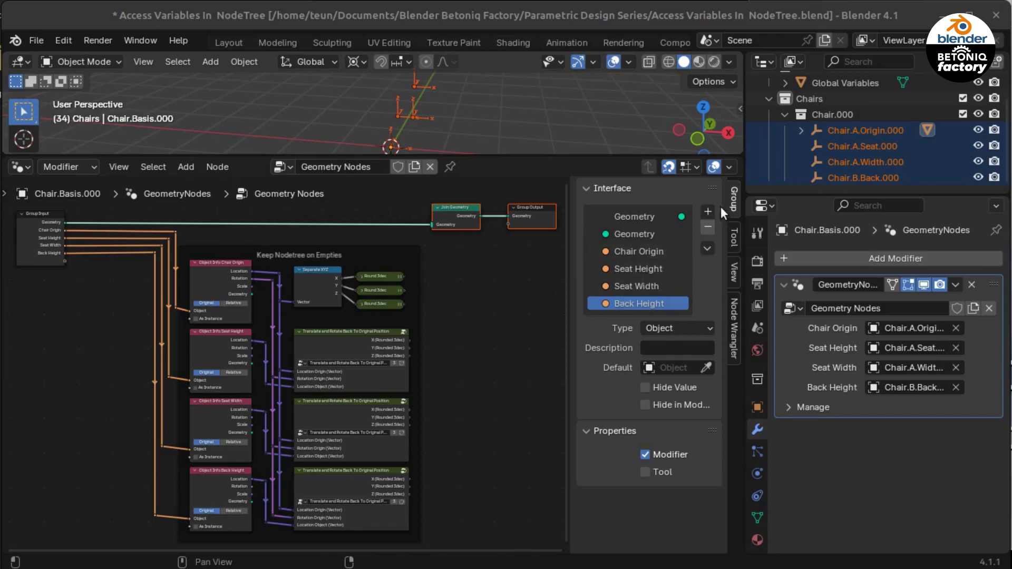
# Step: Add a float input 'Height Lower Sidebar (m)' with min 0 and max 0.5
pyautogui.click(707, 211)
pyautogui.doubleClick(645, 321)
pyautogui.write('Heigh')
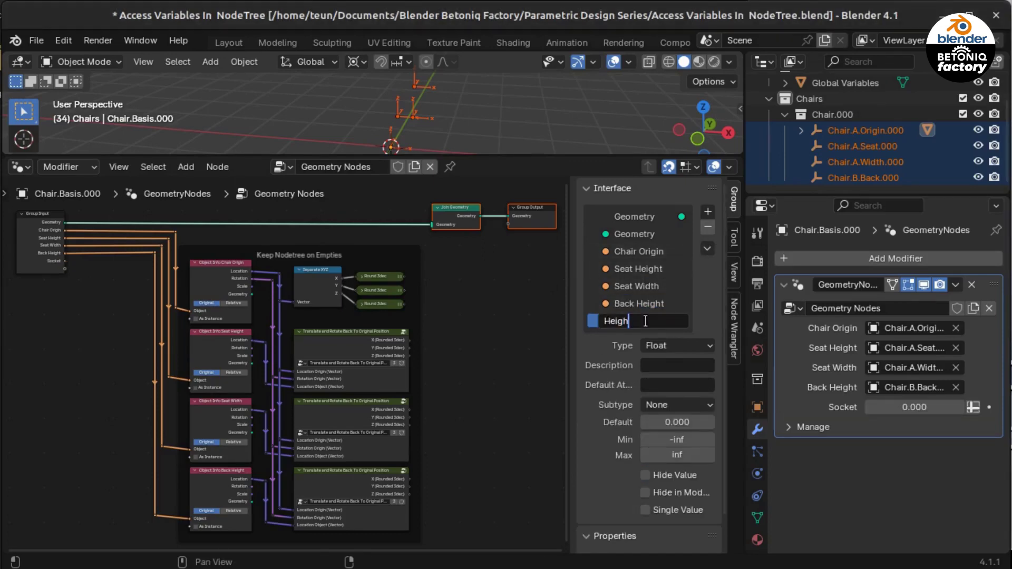
pyautogui.write('t Lower Sidebar (m)')
pyautogui.press('Return')
pyautogui.moveTo(572, 300); pyautogui.dragTo(501, 302)
pyautogui.scroll(6, 11, 302)
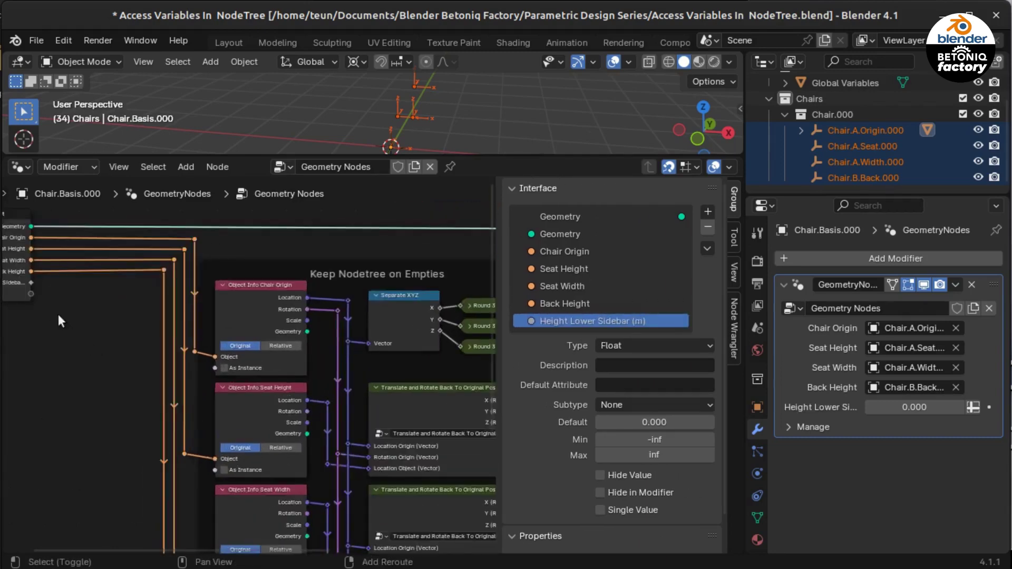
pyautogui.keyDown('ctrl'); pyautogui.hscroll(3, 295, 365); pyautogui.keyUp('ctrl')
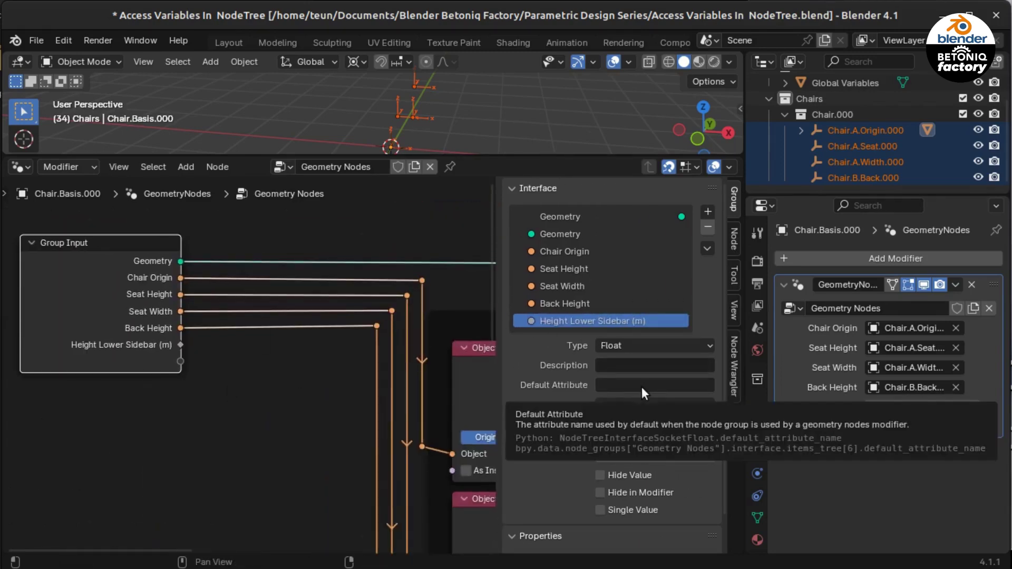
pyautogui.click(659, 440)
pyautogui.write('0')
pyautogui.press('Tab')
pyautogui.write('0.5')
pyautogui.press('Return')
# Step: Add a 'Height Top Sidebar (m)' input with minimum 0
pyautogui.click(708, 211)
pyautogui.click(736, 230)
pyautogui.doubleClick(597, 338)
pyautogui.write('Height')
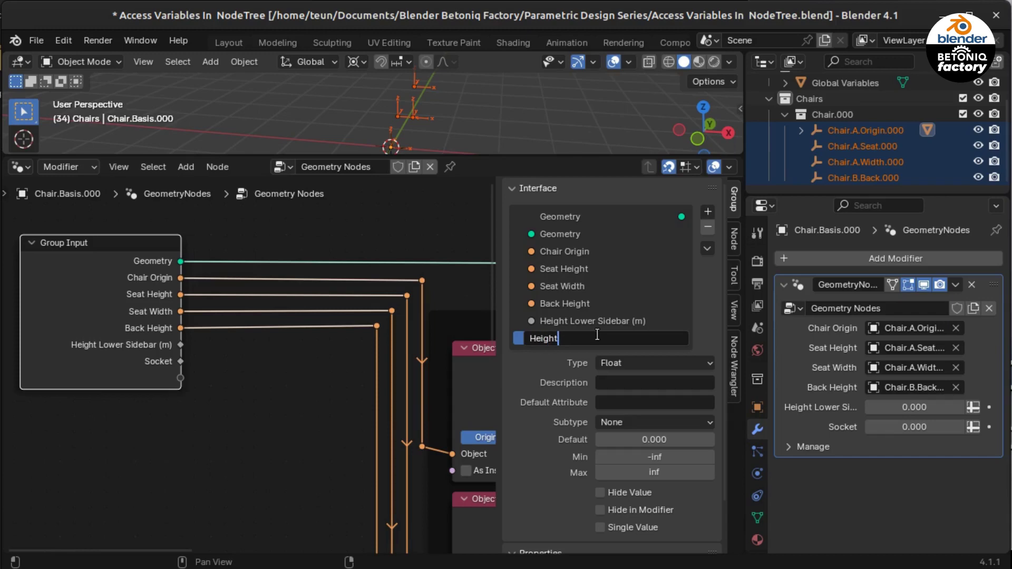
pyautogui.write(' Top Sidebar (m)')
pyautogui.press('Return')
pyautogui.moveTo(654, 457); pyautogui.dragTo(652, 471)
pyautogui.write('0')
pyautogui.press('Return')
# Step: Add a 'Straight Seat Distance (m)' input and set its minimum
pyautogui.click(708, 211)
pyautogui.click(726, 165)
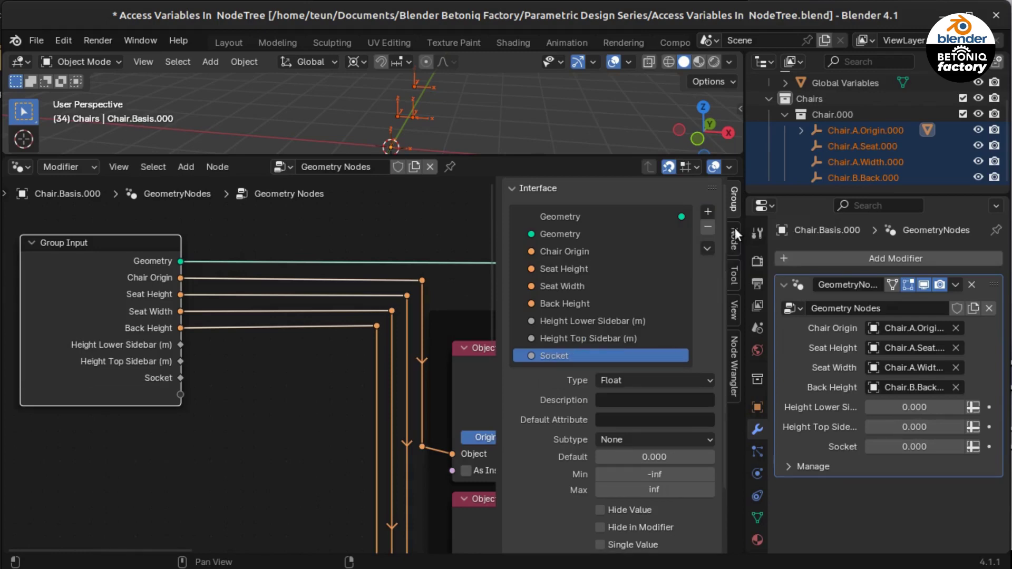
pyautogui.doubleClick(571, 356)
pyautogui.write('Str')
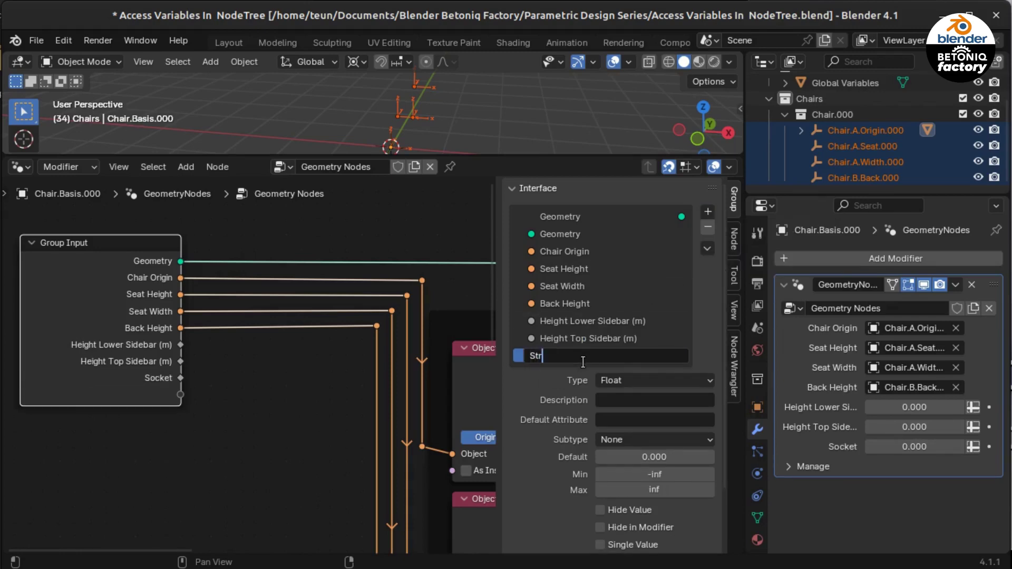
pyautogui.write('aight Seat Distance (m)')
pyautogui.press('Return')
pyautogui.click(655, 474)
pyautogui.press('Return')
# Step: Add a 'Bottom Back Cutout (m)' input with min 0 and max 0.5
pyautogui.click(708, 211)
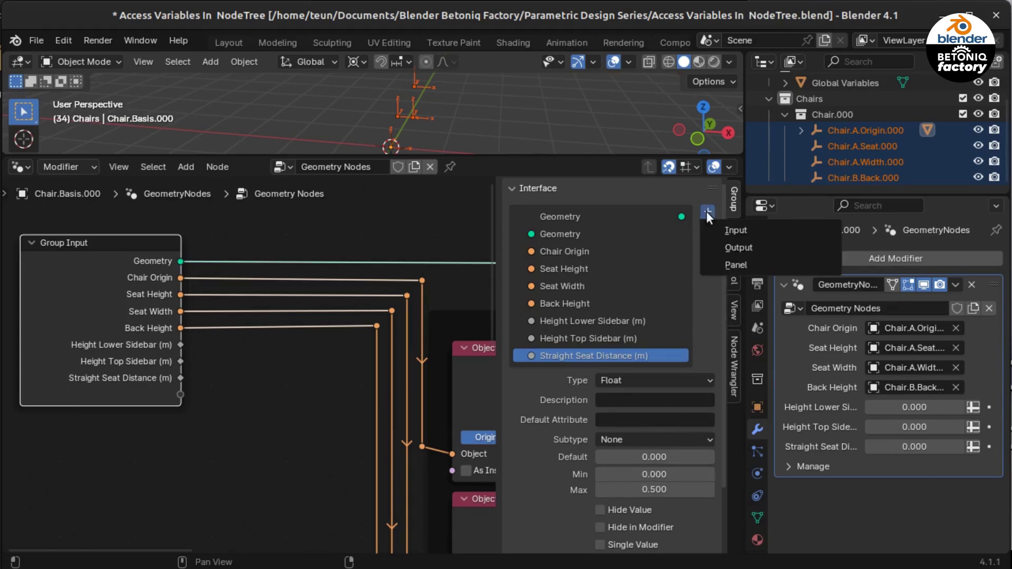
pyautogui.click(734, 228)
pyautogui.doubleClick(578, 367)
pyautogui.write('VBottom Back Cutout (m)')
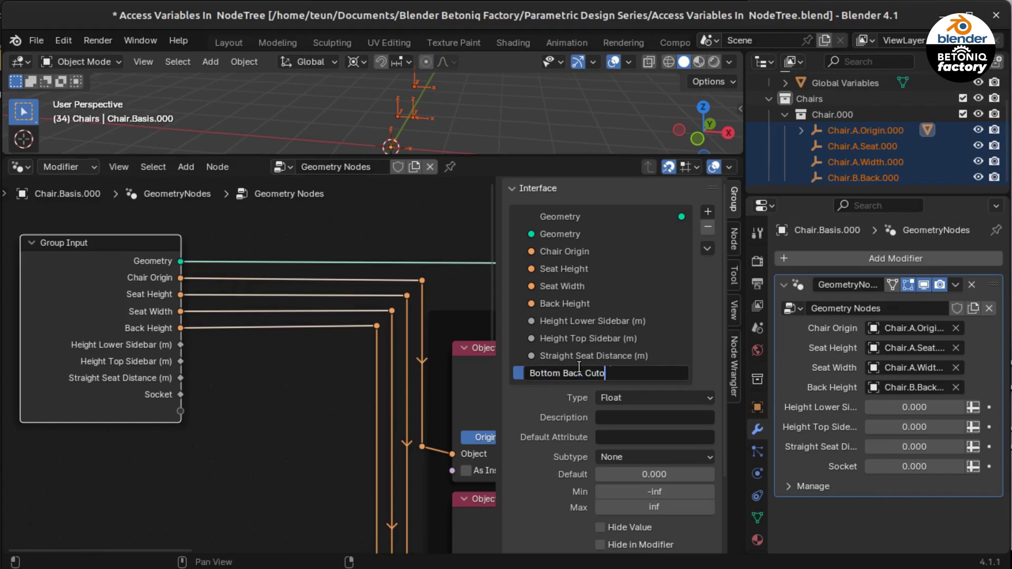
pyautogui.press('Return')
pyautogui.click(657, 492)
pyautogui.write('0')
pyautogui.press('Return')
pyautogui.click(661, 507)
pyautogui.write('0.5')
pyautogui.press('Return')
# Step: Add a 'Top Back Cutout (m)' input with min 0 and max 0.5
pyautogui.click(708, 212)
pyautogui.doubleClick(606, 390)
pyautogui.write('Top Back Cutout (m)')
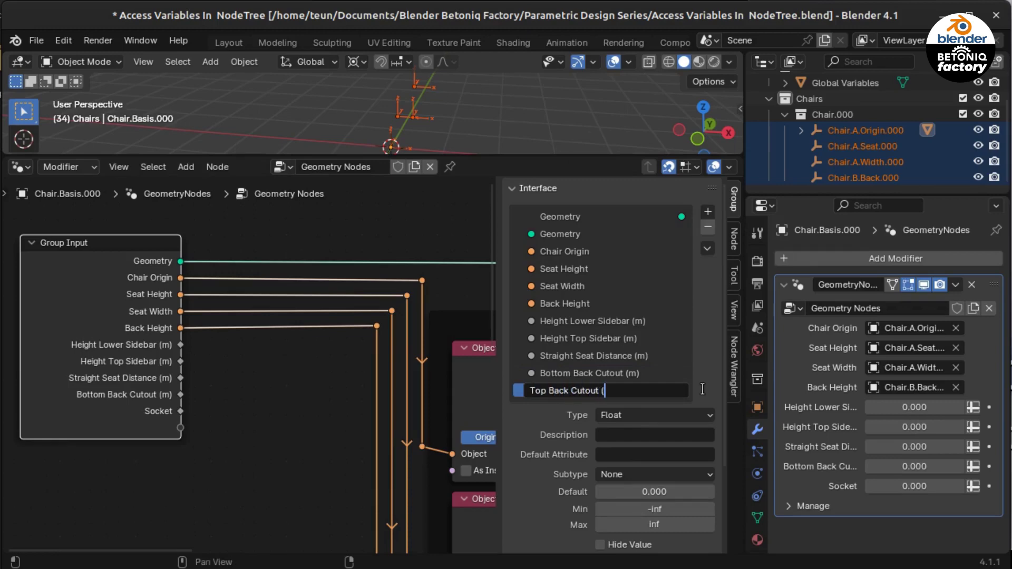
pyautogui.press('Return')
pyautogui.click(654, 509)
pyautogui.write('0')
pyautogui.press('Return')
pyautogui.click(654, 525)
pyautogui.write('0.5')
pyautogui.press('Return')
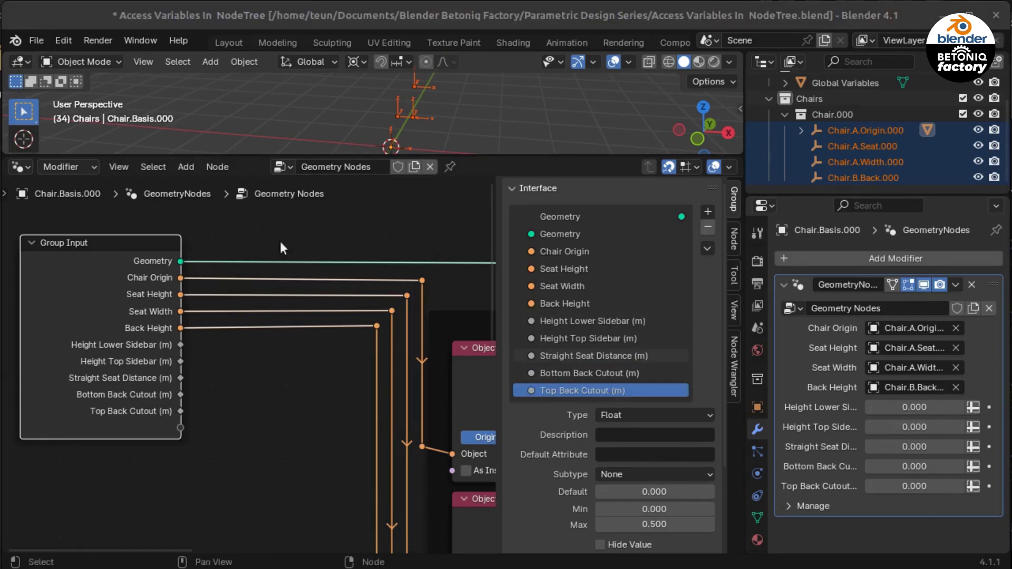
pyautogui.moveTo(744, 341); pyautogui.dragTo(616, 337)
# Step: Set the modifier's Height Lower Sidebar to 0.04 and Height Top Sidebar to 0.09
pyautogui.click(884, 409)
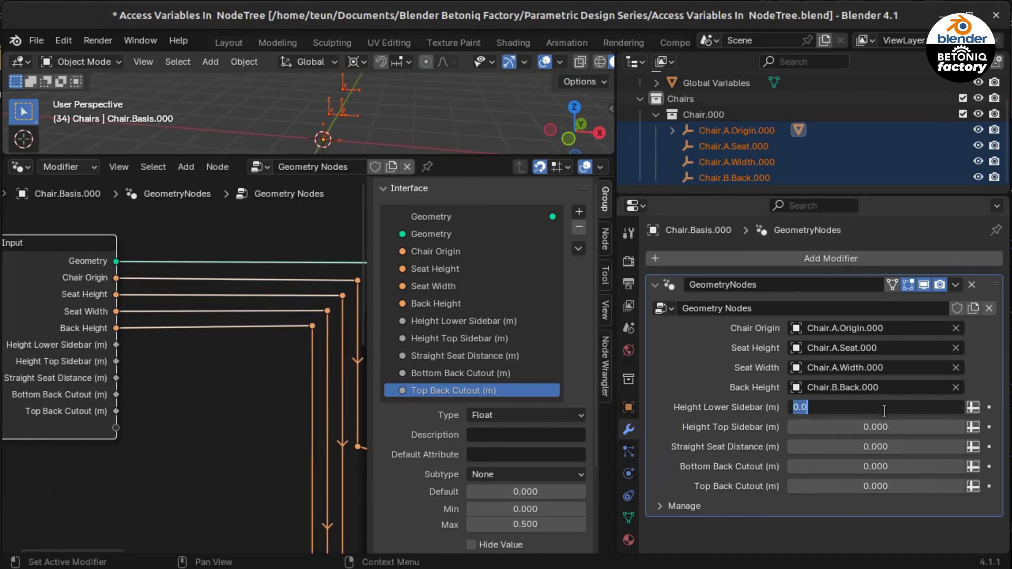
pyautogui.write('0.04')
pyautogui.press('Return')
pyautogui.click(883, 424)
pyautogui.write('0.09')
pyautogui.press('Return')
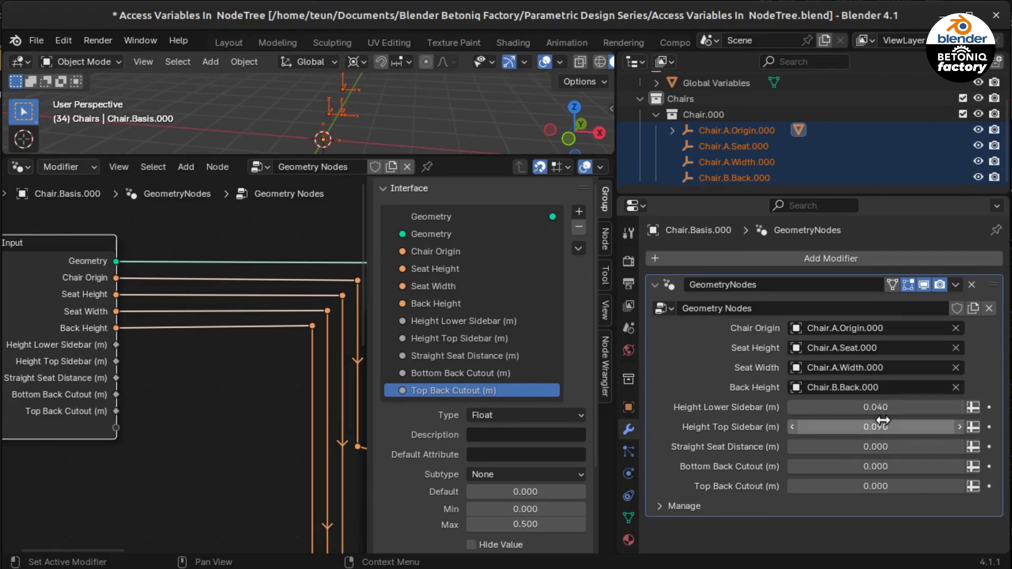
# Step: Set Straight Seat Distance 0.17, Bottom Back Cutout 0.01 and Top Back Cutout 0.13
pyautogui.click(872, 442)
pyautogui.write('0.17')
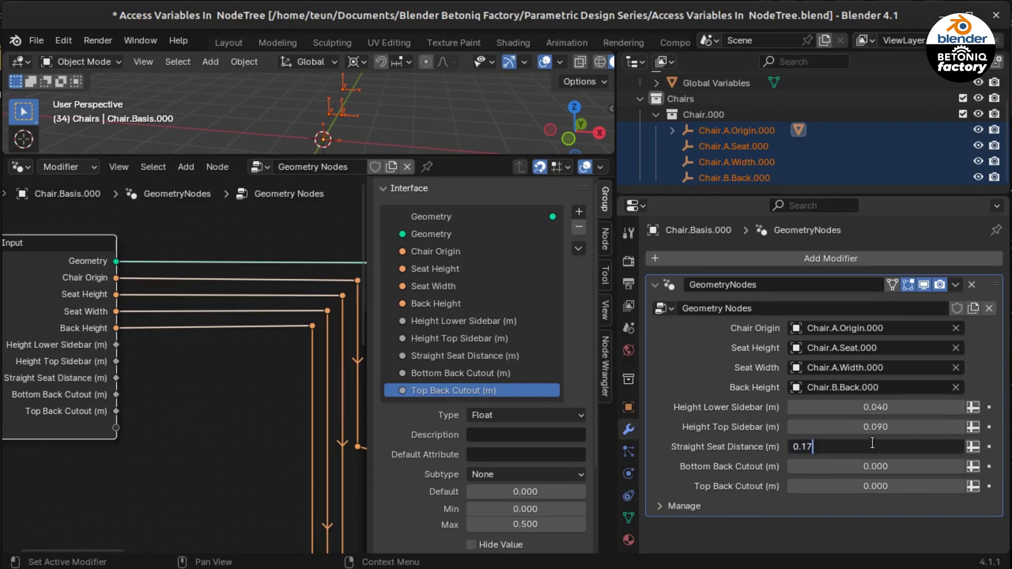
pyautogui.press('Return')
pyautogui.click(879, 465)
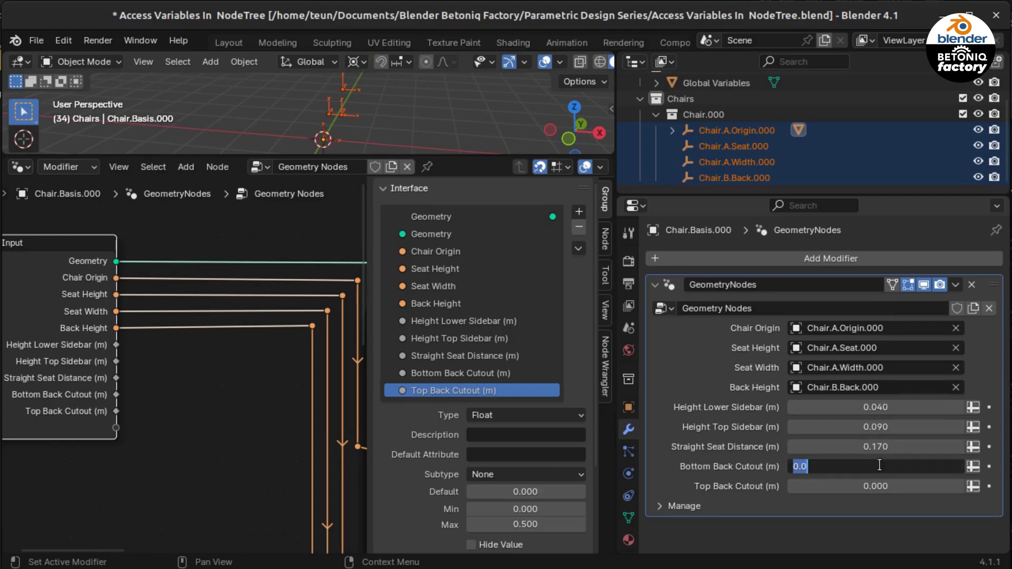
pyautogui.write('0.01')
pyautogui.press('Return')
pyautogui.click(890, 485)
pyautogui.write('0.13')
pyautogui.press('Return')
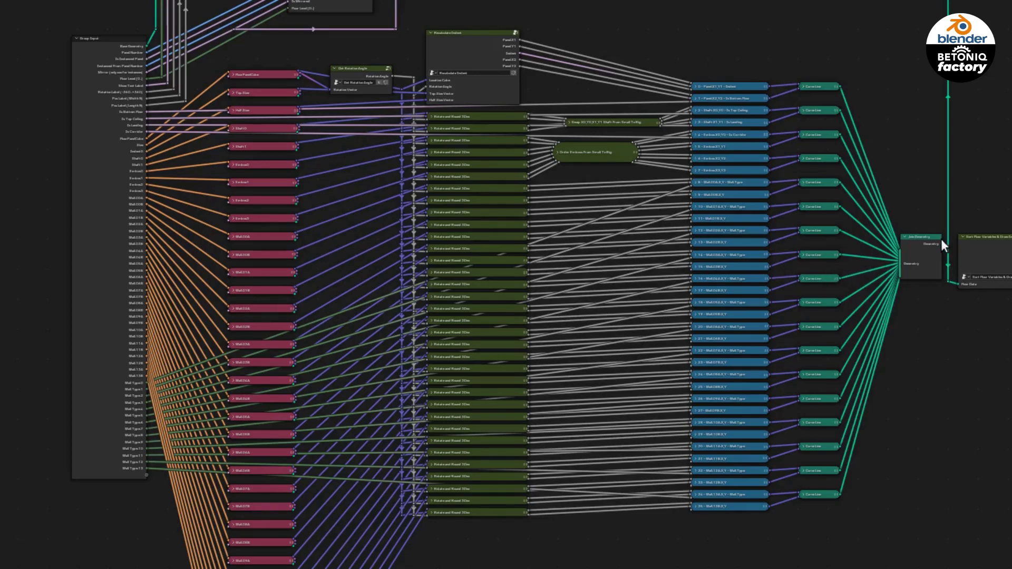
# Step: Zoom and pan around the floor node tree to inspect Join Geometry and the Group Input sockets
pyautogui.scroll(4, 950, 252)
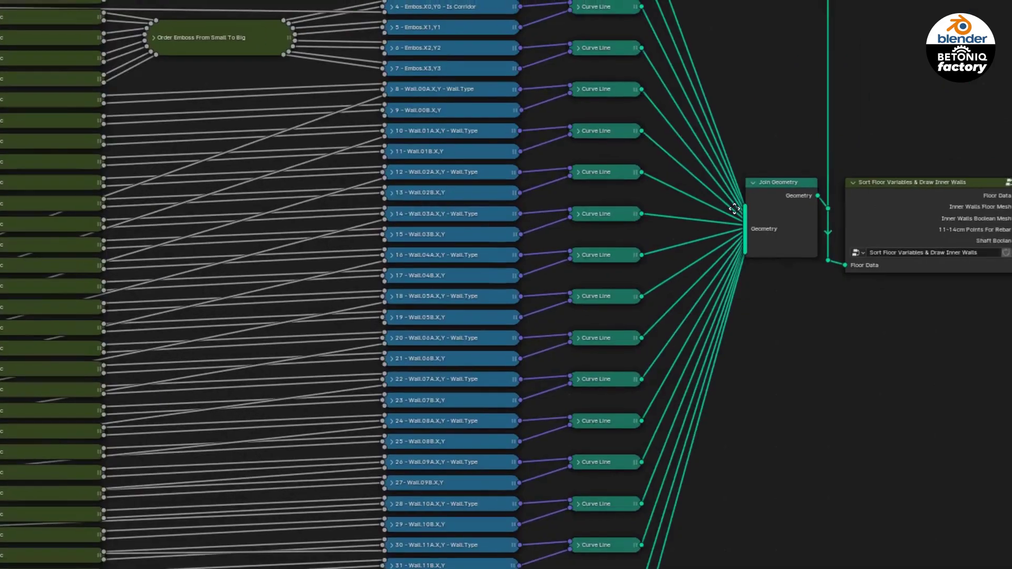
pyautogui.moveTo(734, 209); pyautogui.dragTo(641, 226, button='middle')
pyautogui.scroll(4, 641, 226)
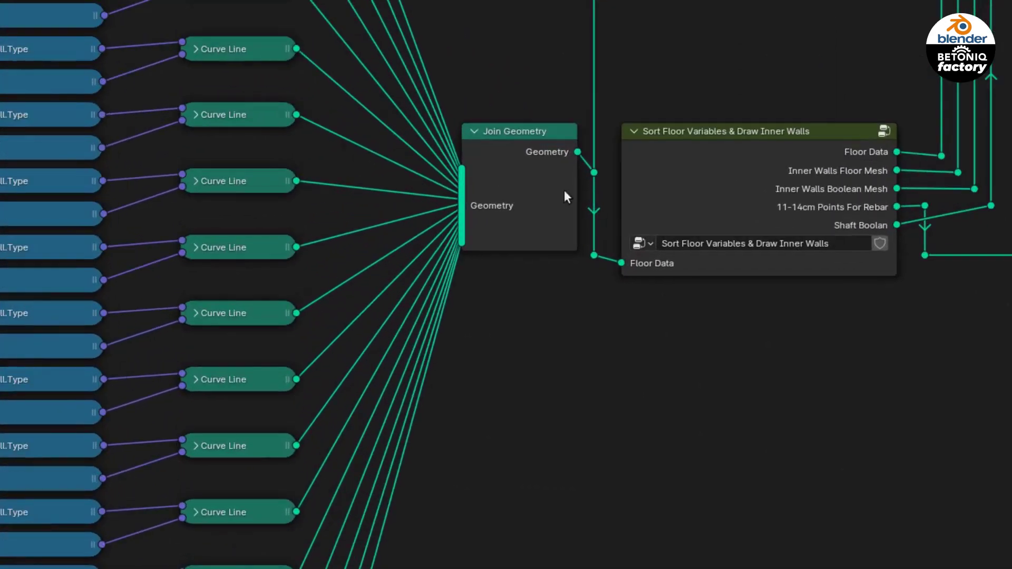
pyautogui.scroll(1, 529, 182)
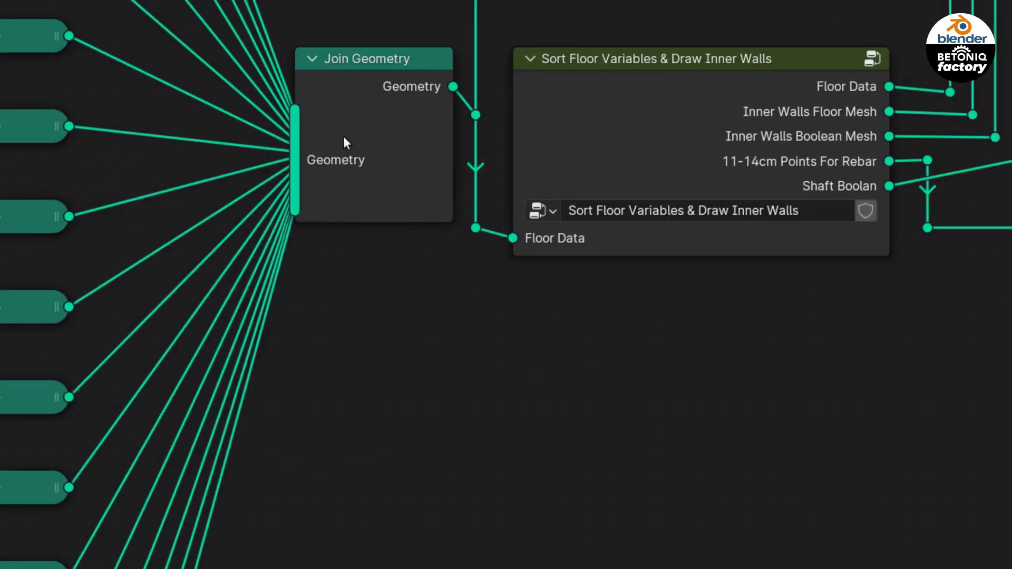
pyautogui.scroll(-1, 343, 136)
pyautogui.moveTo(380, 145); pyautogui.dragTo(474, 217, button='middle')
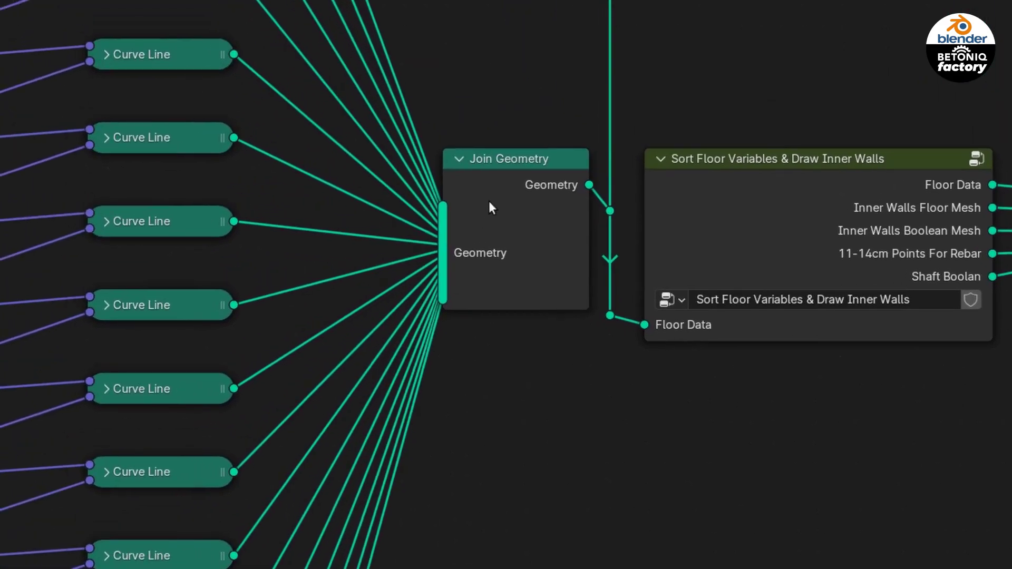
pyautogui.scroll(-4, 489, 203)
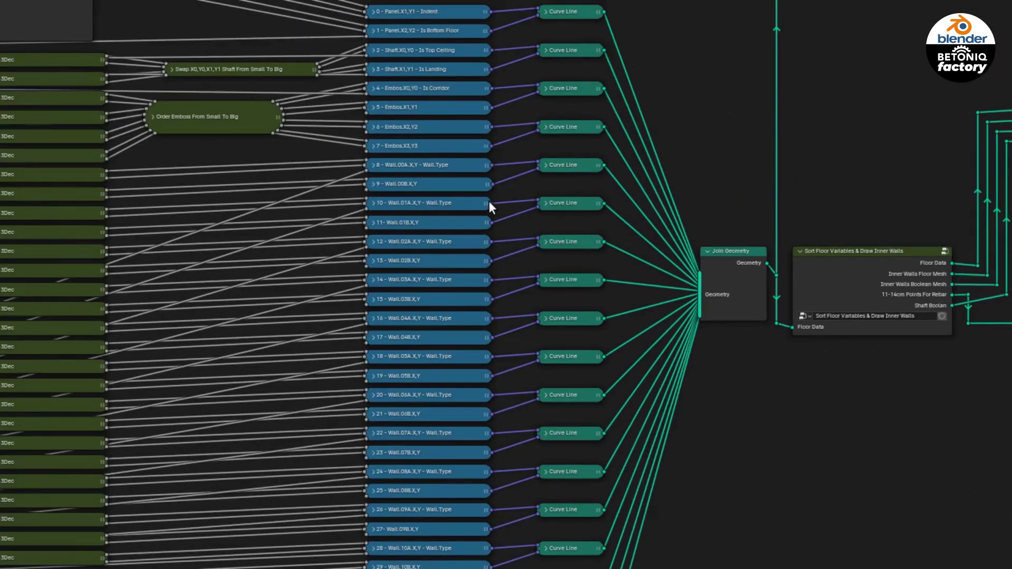
pyautogui.scroll(-1, 489, 201)
pyautogui.moveTo(457, 204); pyautogui.dragTo(1007, 164, button='middle')
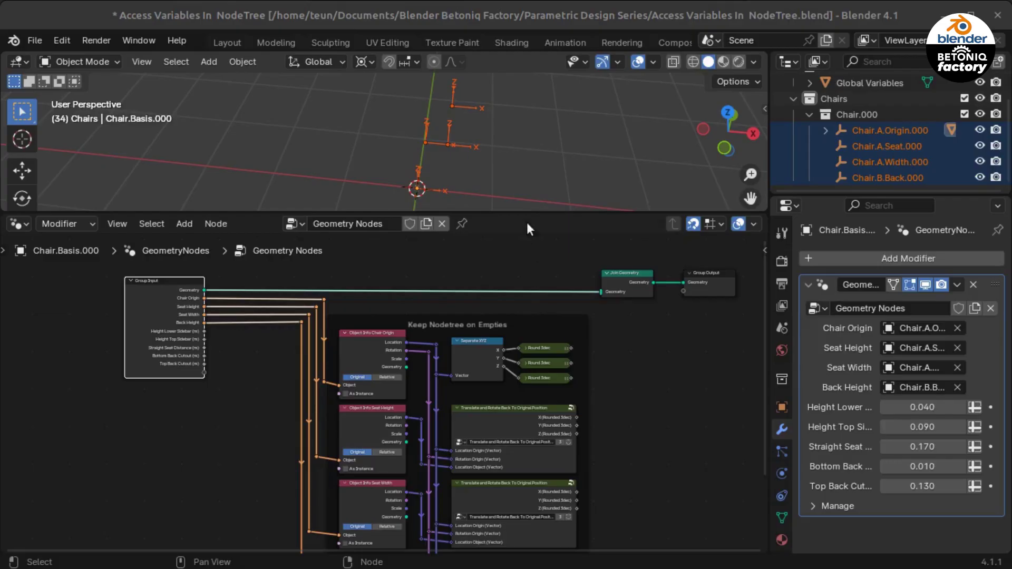
# Step: Select Global Variables and add a new custom property in Object Properties, opening its settings
pyautogui.moveTo(456, 139); pyautogui.dragTo(466, 202, button='middle')
pyautogui.click(406, 194)
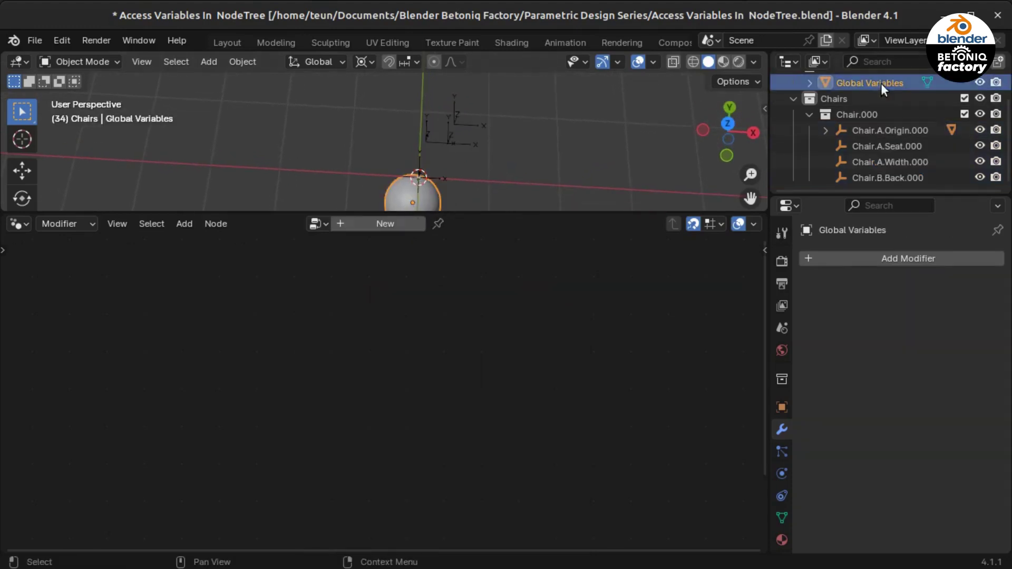
pyautogui.click(783, 406)
pyautogui.scroll(-5, 845, 382)
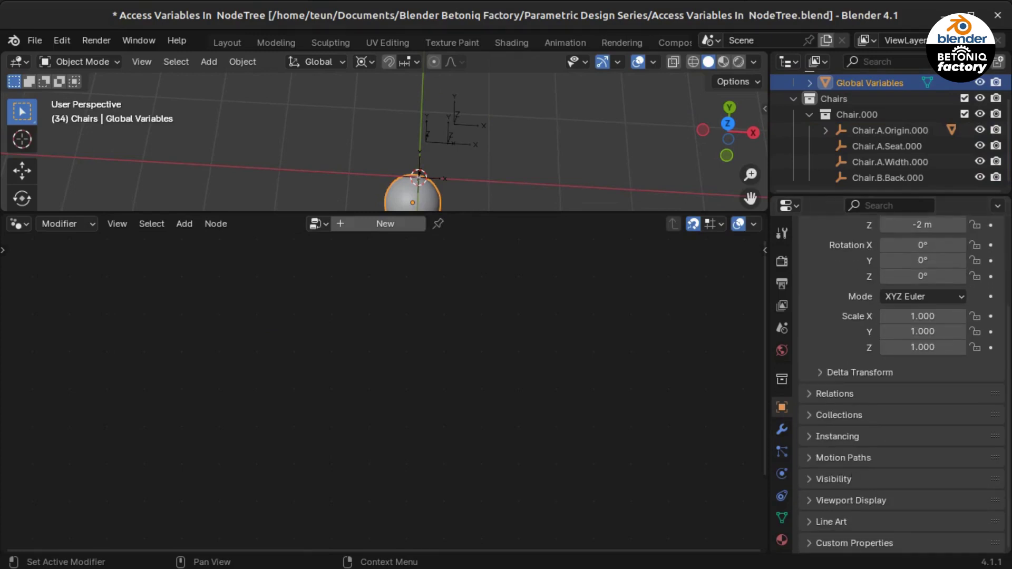
pyautogui.scroll(-3, 896, 464)
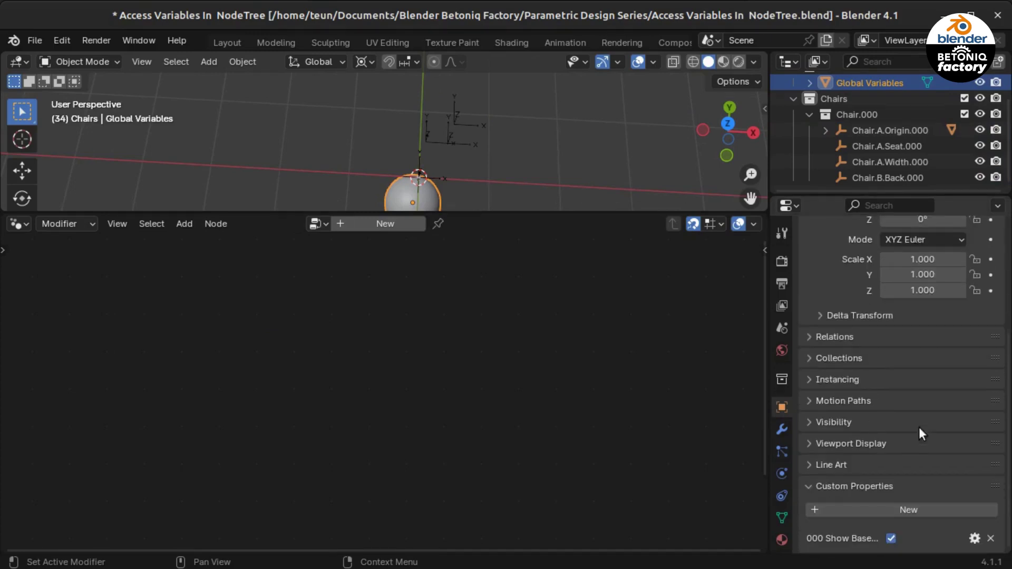
pyautogui.moveTo(768, 414); pyautogui.dragTo(688, 411)
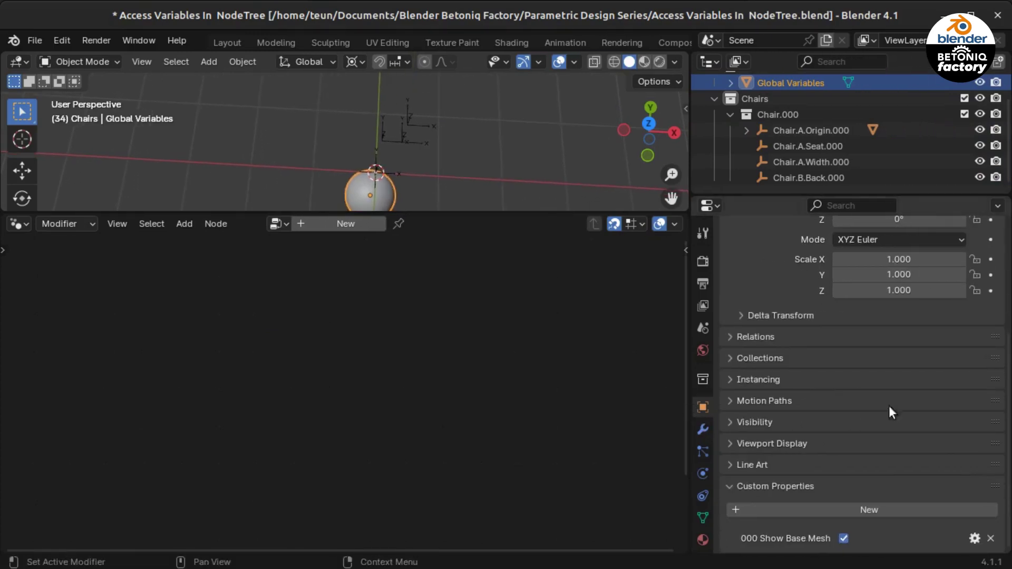
pyautogui.click(873, 509)
pyautogui.scroll(-1, 928, 504)
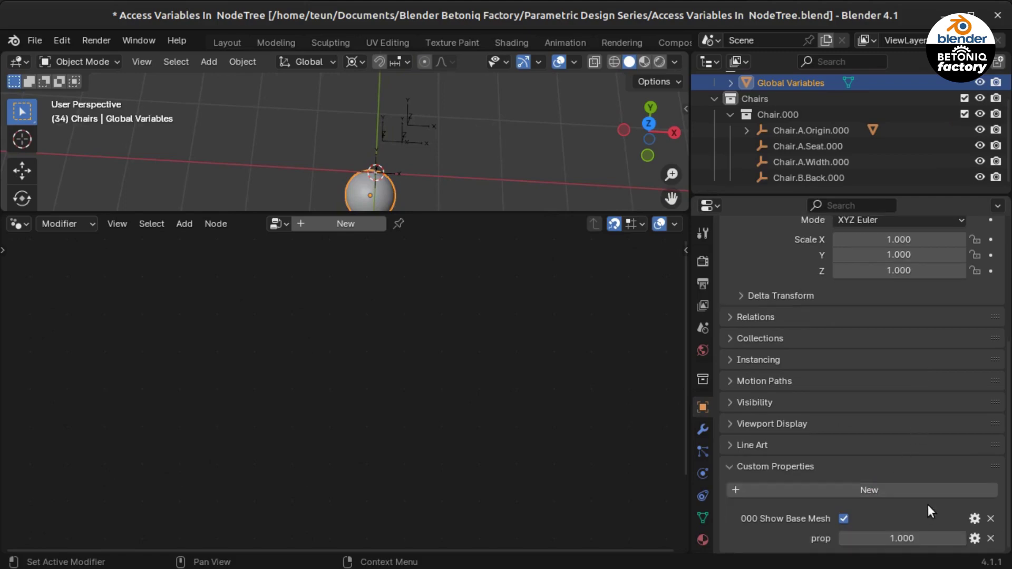
pyautogui.click(974, 538)
# Step: Create the property 'Chair Leg Thickness (m)' with default 0.04 and maximum 1.0
pyautogui.click(889, 314)
pyautogui.moveTo(905, 313); pyautogui.dragTo(844, 315)
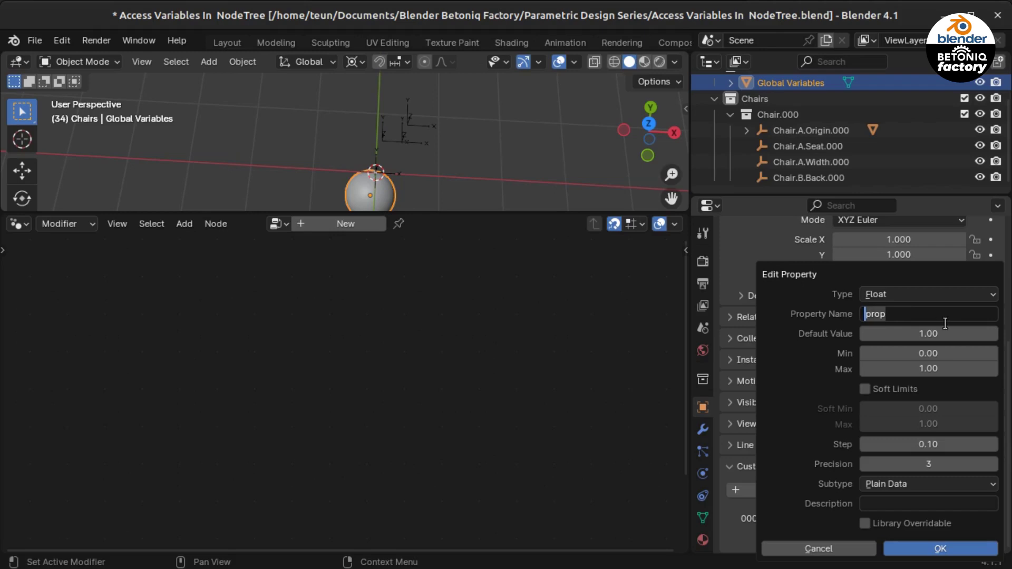
pyautogui.write('Chair Leg Thickness (m)')
pyautogui.press('Return')
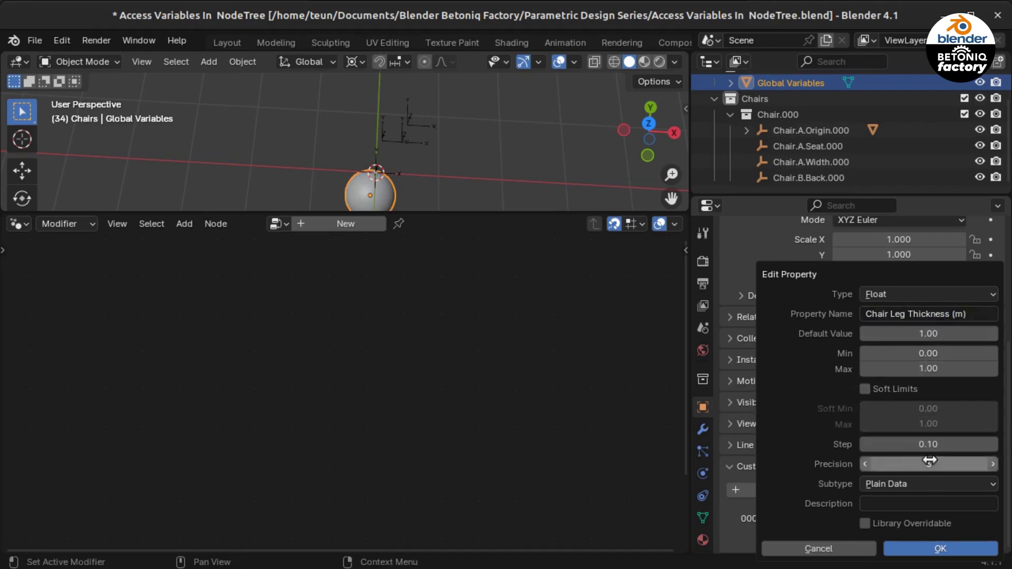
pyautogui.click(934, 334)
pyautogui.write('0.0')
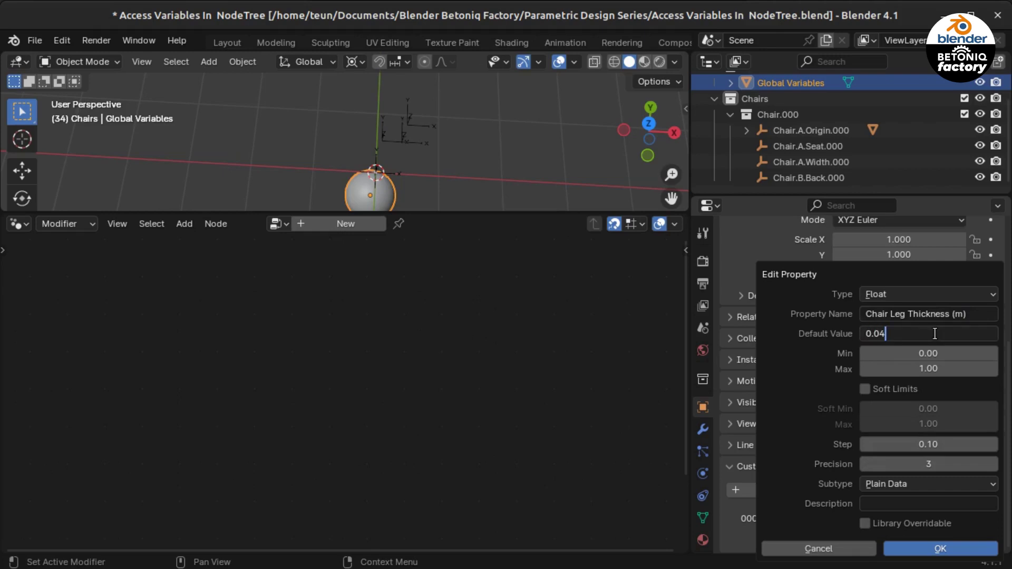
pyautogui.press('Return')
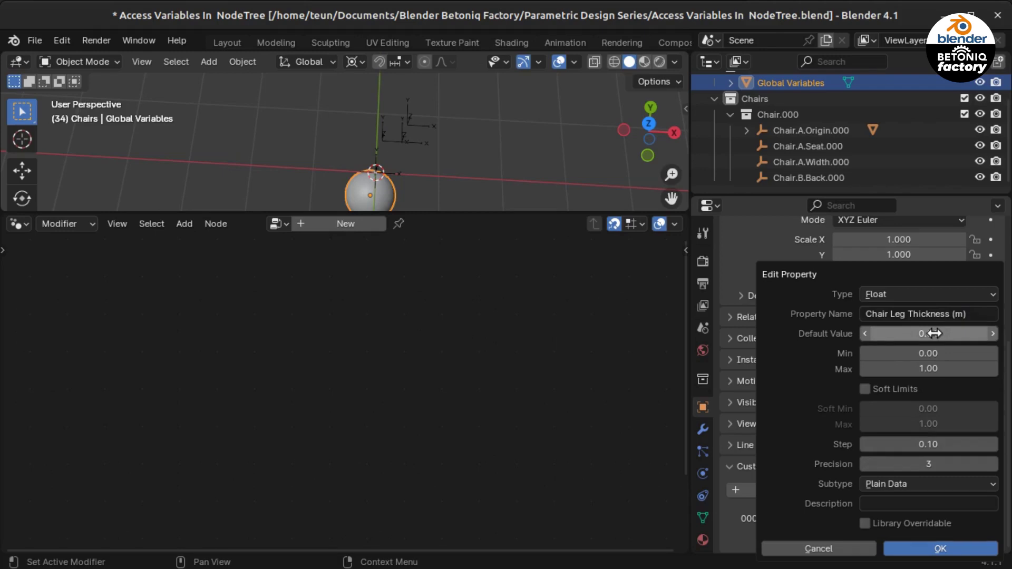
pyautogui.click(944, 371)
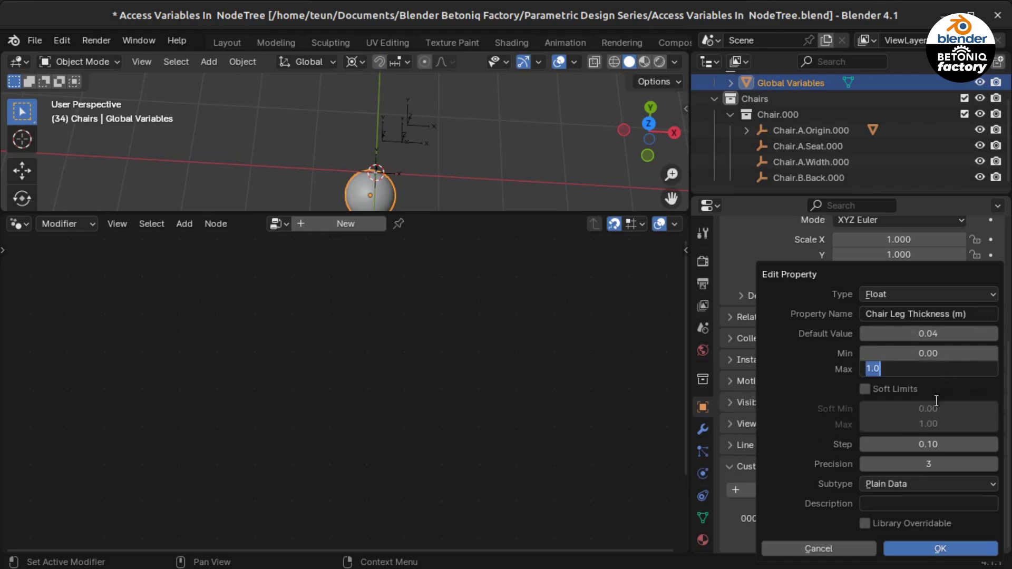
pyautogui.press('Return')
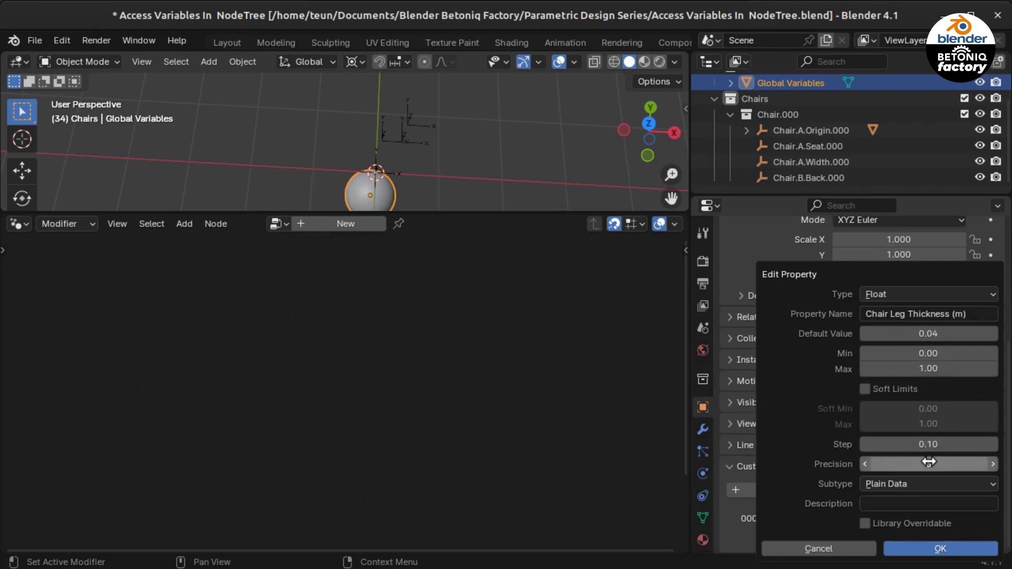
pyautogui.click(932, 549)
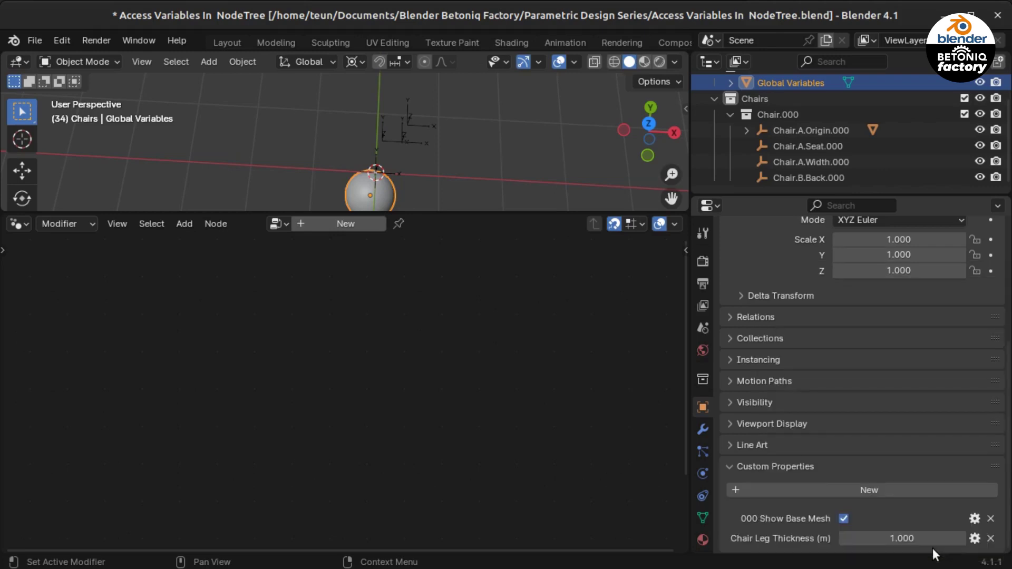
# Step: Add a custom property 'Chair Planks Thickness (m)' with default 0.016
pyautogui.click(884, 487)
pyautogui.scroll(-1, 895, 479)
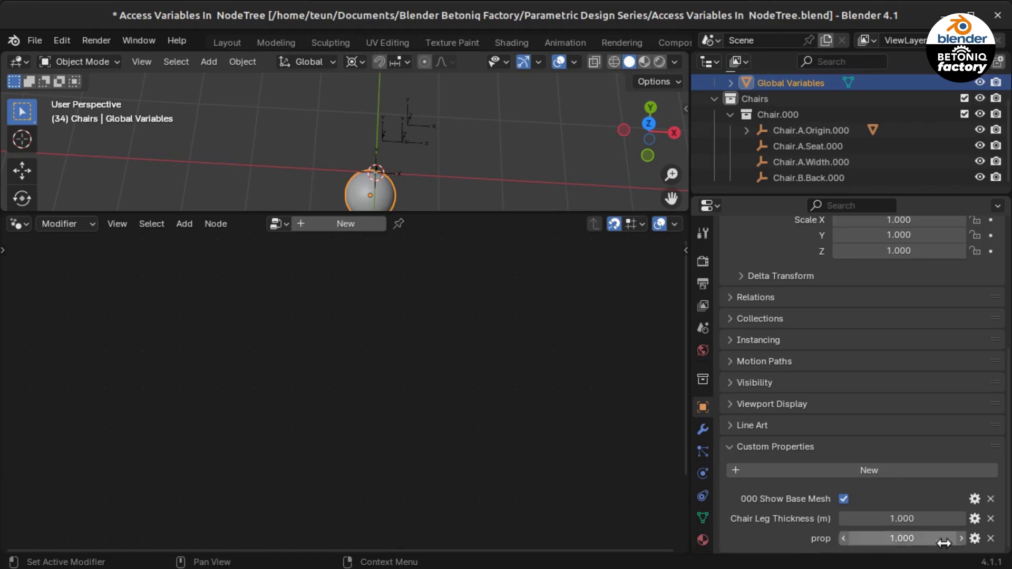
pyautogui.click(975, 539)
pyautogui.click(909, 313)
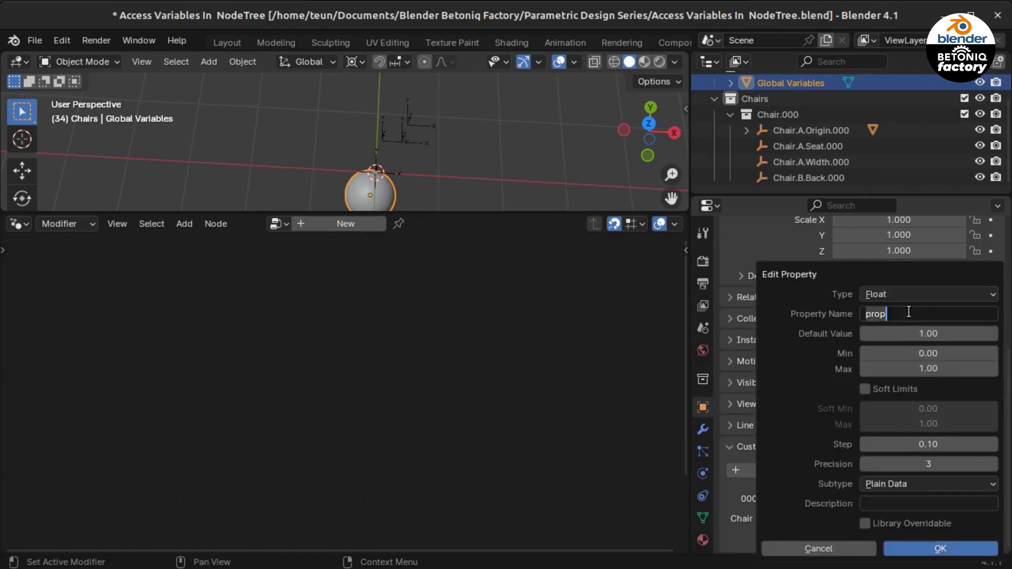
pyautogui.write('Chair Planks Thicknes')
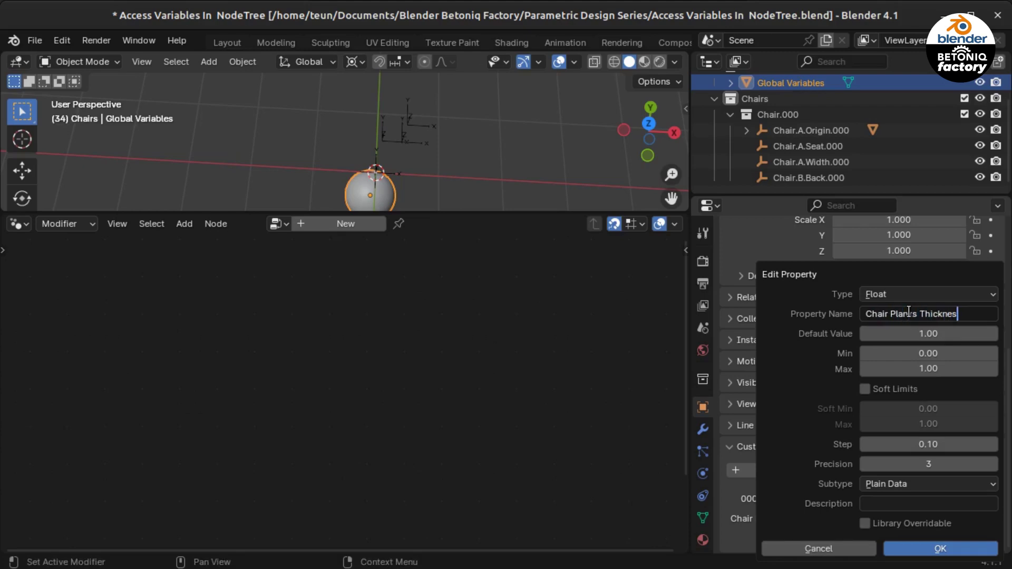
pyautogui.write('s (m)')
pyautogui.press('Return')
pyautogui.click(936, 334)
pyautogui.write('0.16')
pyautogui.press('BackSpace')
pyautogui.press('BackSpace')
pyautogui.write('016')
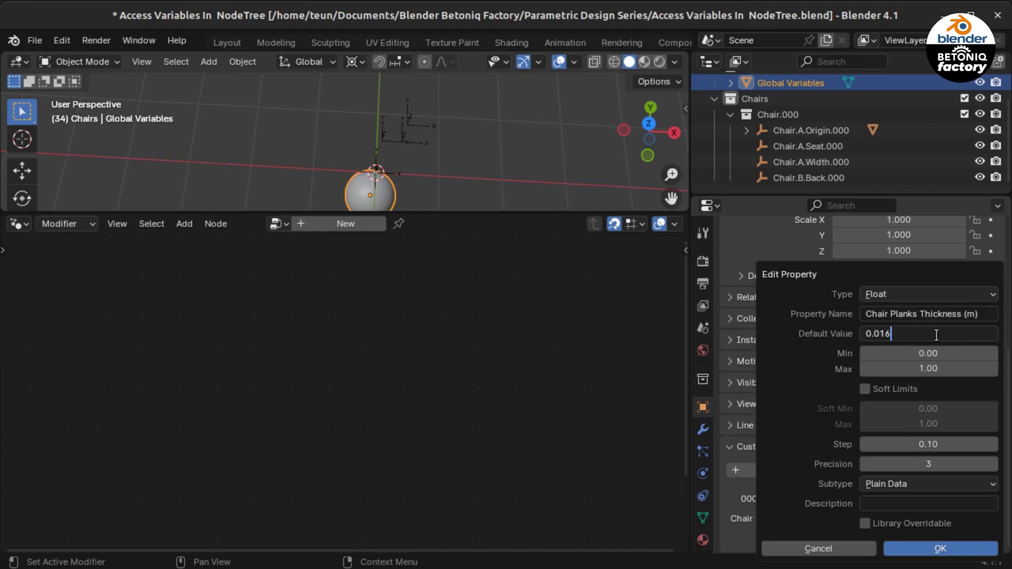
pyautogui.press('Return')
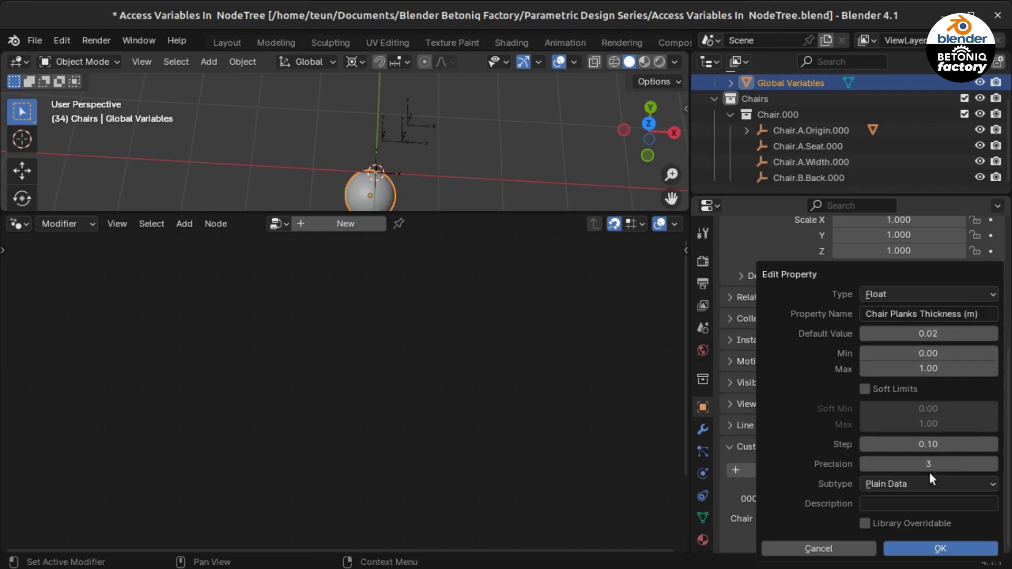
pyautogui.click(922, 549)
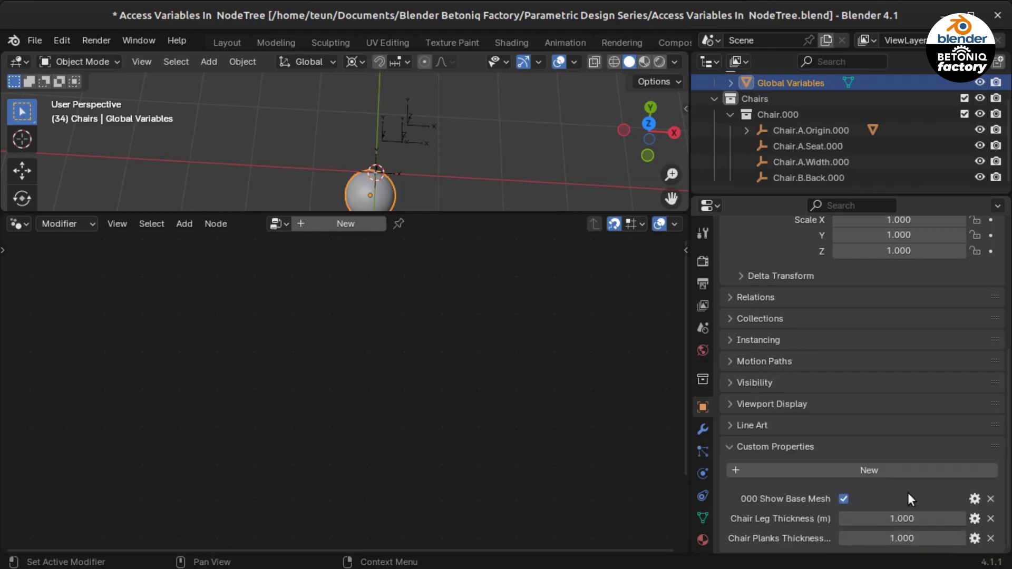
# Step: Set Chair Leg Thickness to 0.040 and Chair Planks Thickness to 0.016
pyautogui.click(912, 520)
pyautogui.write('0.')
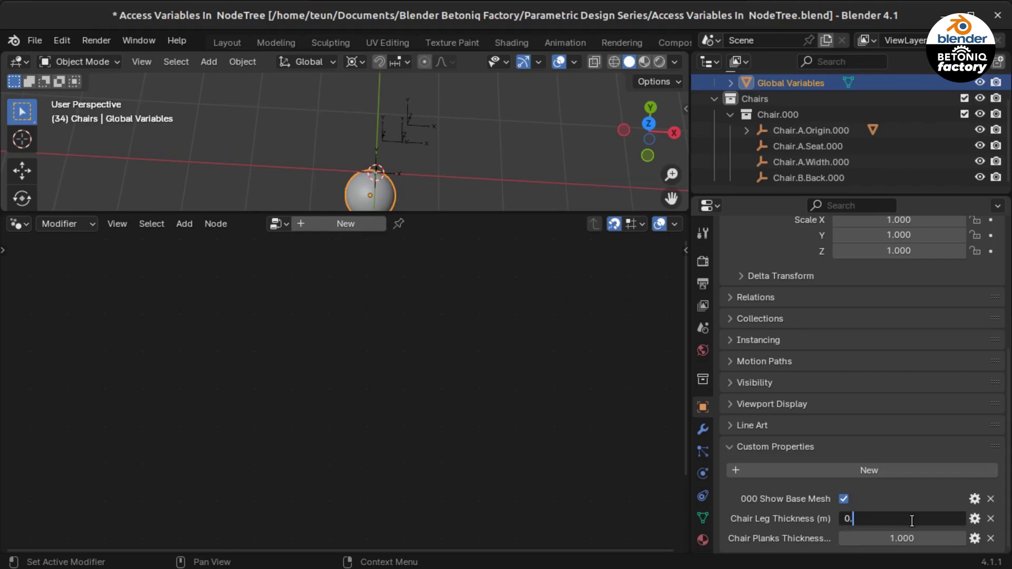
pyautogui.write('04')
pyautogui.press('Return')
pyautogui.click(911, 537)
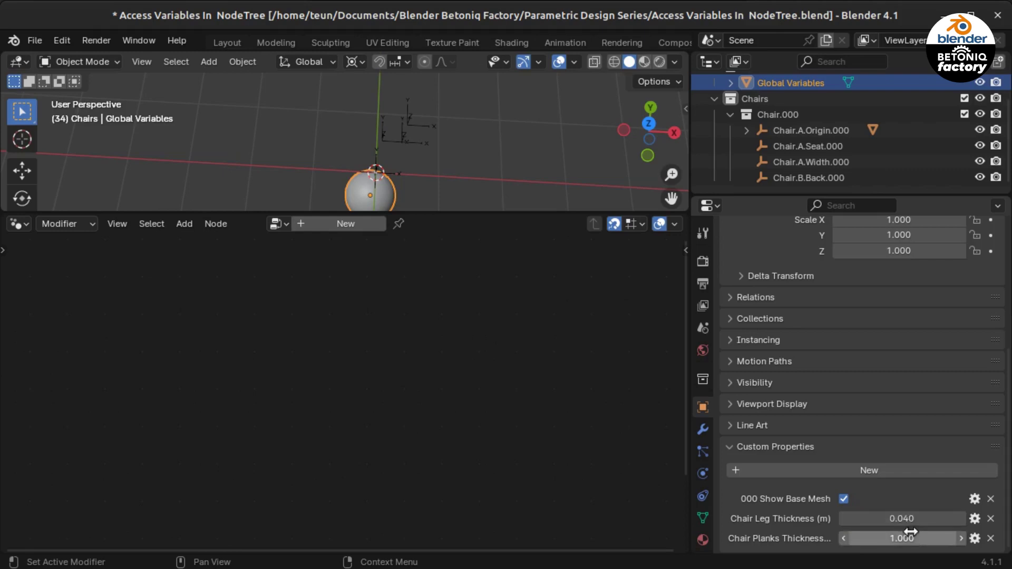
pyautogui.write('0.016')
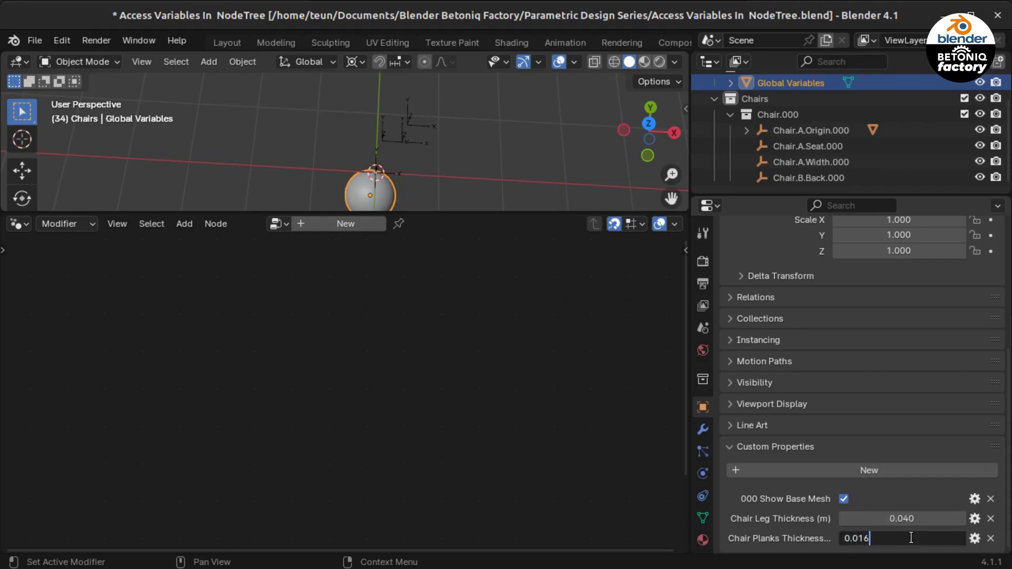
pyautogui.press('Return')
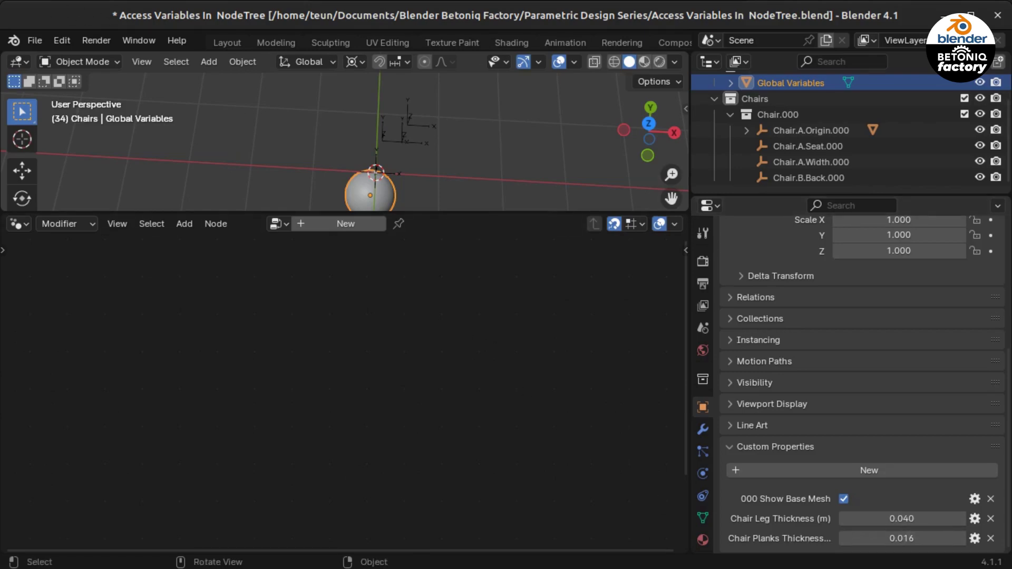
pyautogui.moveTo(369, 153); pyautogui.dragTo(412, 110, button='middle')
pyautogui.click(412, 109)
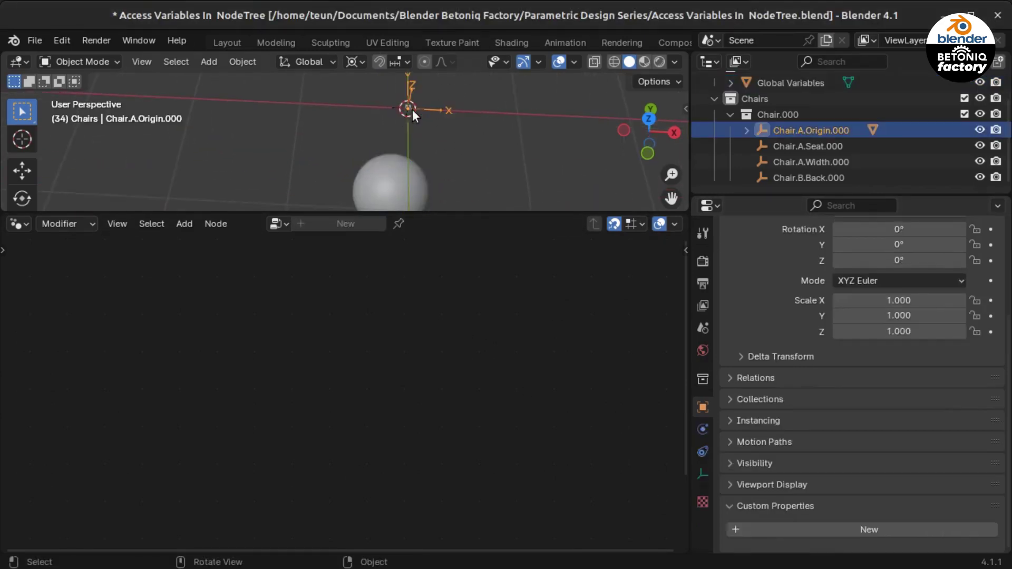
# Step: In Chair.Basis.000's node tree, add a Value node below the group input and duplicate it
pyautogui.click(412, 109)
pyautogui.click(185, 223)
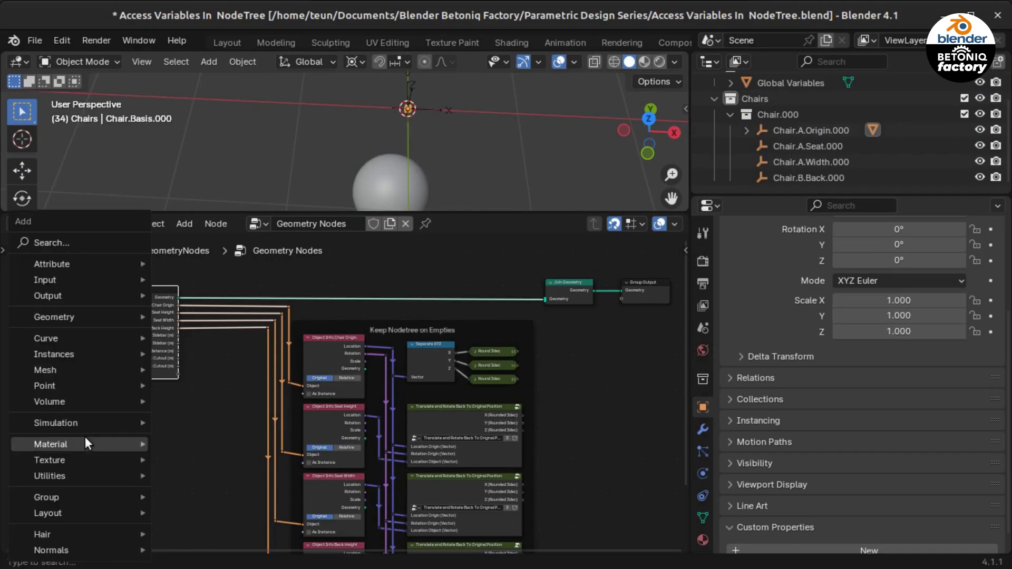
pyautogui.write('val')
pyautogui.click(173, 404)
pyautogui.click(136, 401)
pyautogui.scroll(-1, 845, 478)
pyautogui.hotkey('shift', 'd')
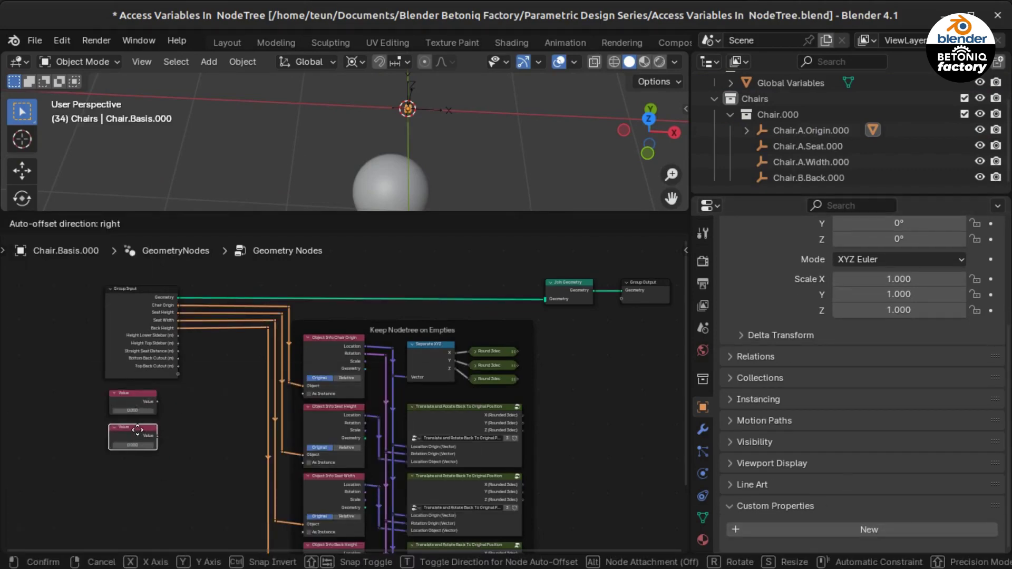
pyautogui.click(136, 436)
pyautogui.scroll(3, 375, 420)
# Step: Label the Value nodes 'Chair Leg Thickness (m)' and 'Chair Planks Thickness (m)', widening both
pyautogui.click(287, 390)
pyautogui.press('F2')
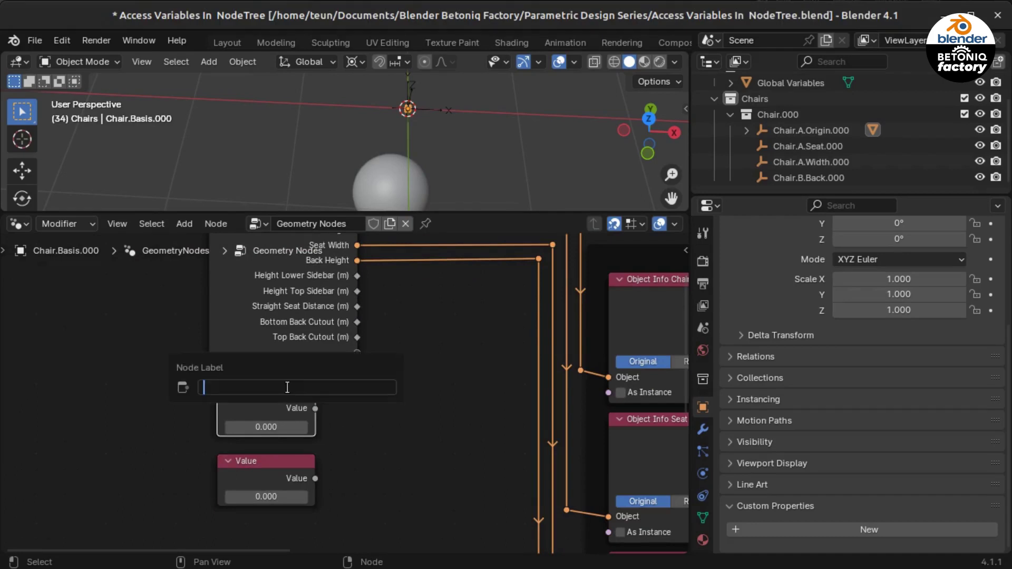
pyautogui.write('Cha')
pyautogui.write('Leg Thickness (m)')
pyautogui.press('Return')
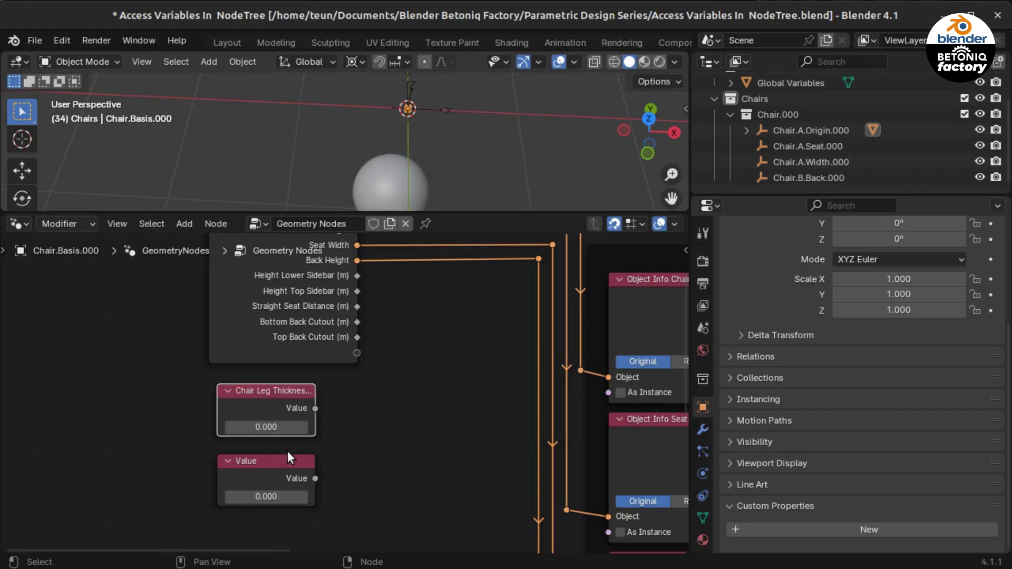
pyautogui.moveTo(311, 395); pyautogui.dragTo(341, 397)
pyautogui.click(315, 463)
pyautogui.moveTo(316, 465); pyautogui.dragTo(341, 469)
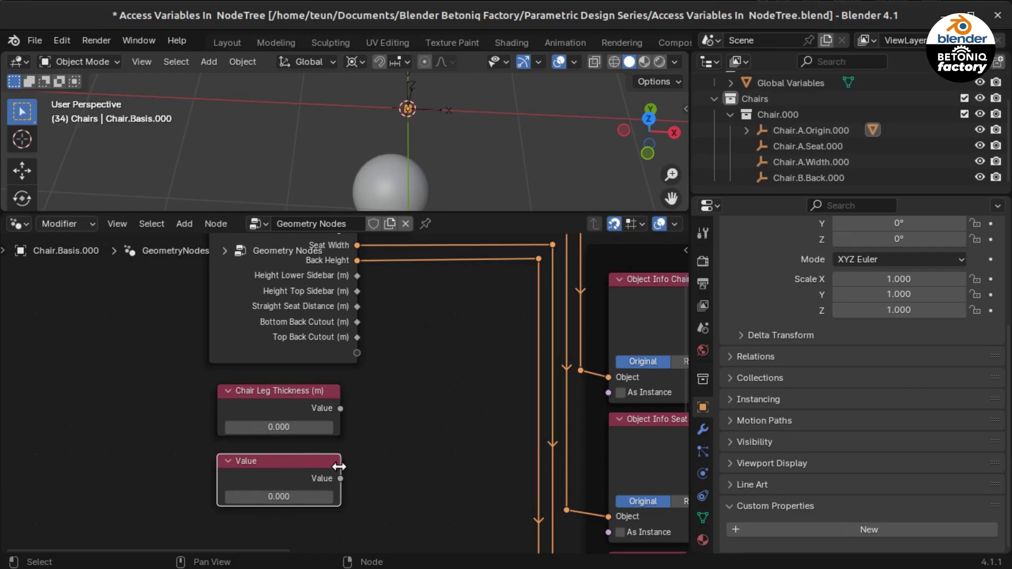
pyautogui.press('F2')
pyautogui.write('Chai')
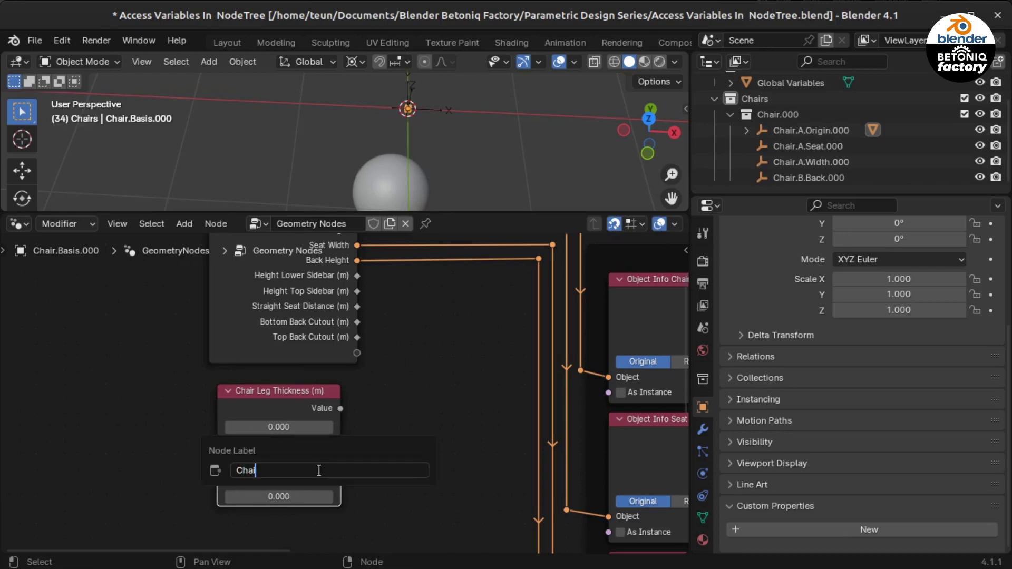
pyautogui.write('r Planks Thickness (m')
pyautogui.press('Return')
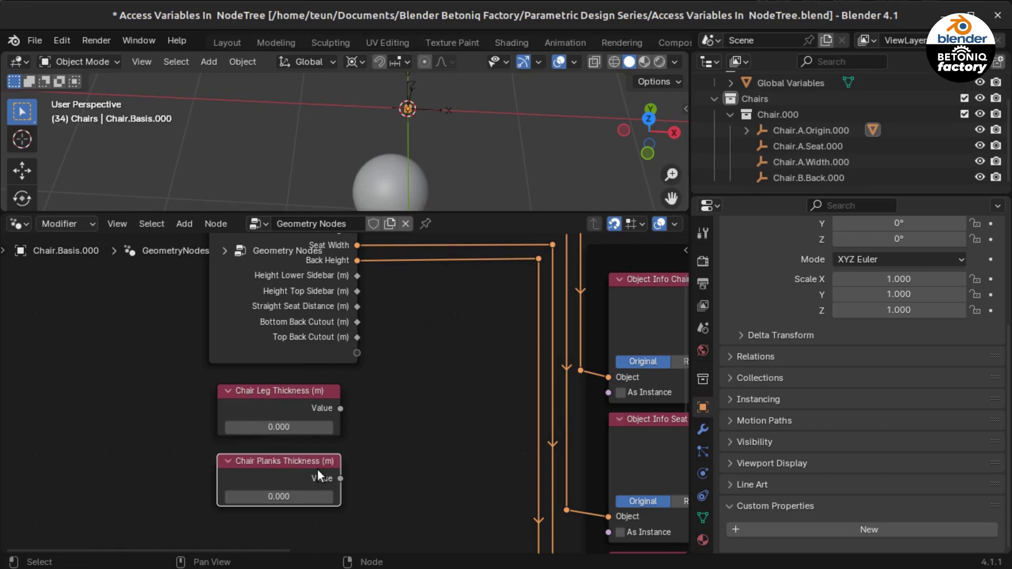
pyautogui.click(393, 166)
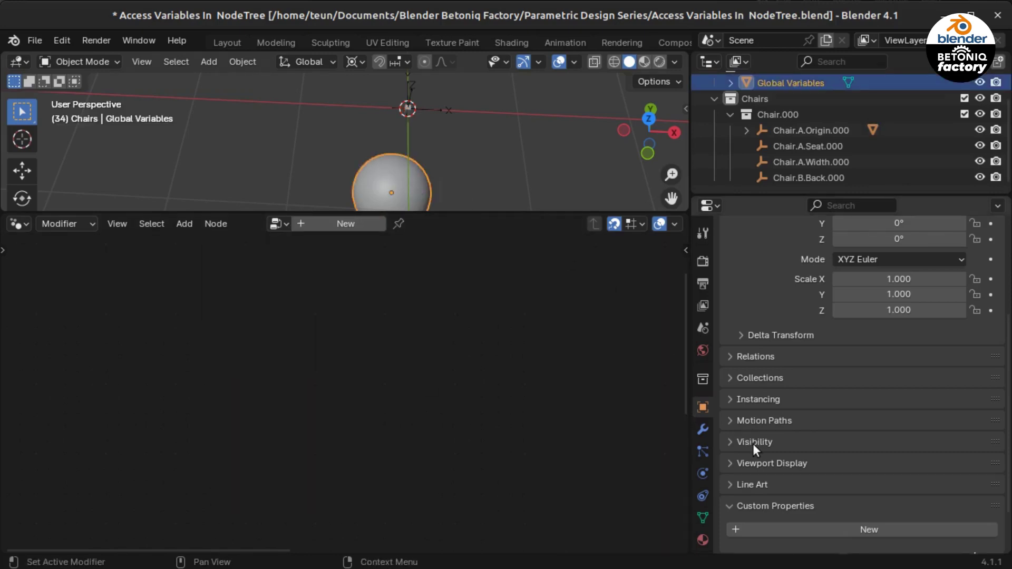
# Step: Pin the Chair.Basis.000 node tree and select the Global Variables sphere
pyautogui.click(409, 109)
pyautogui.click(425, 224)
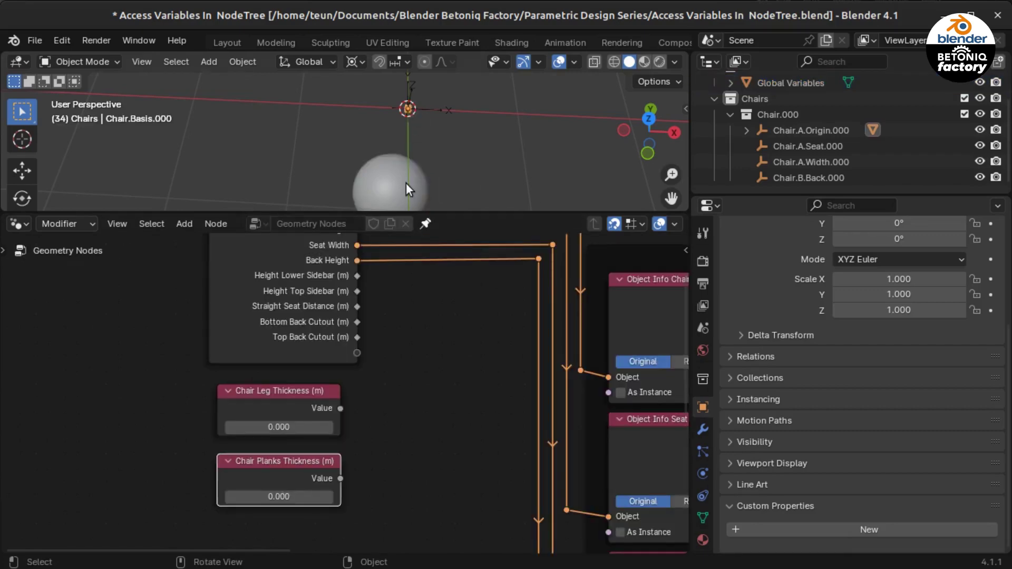
pyautogui.click(397, 177)
pyautogui.scroll(-3, 764, 438)
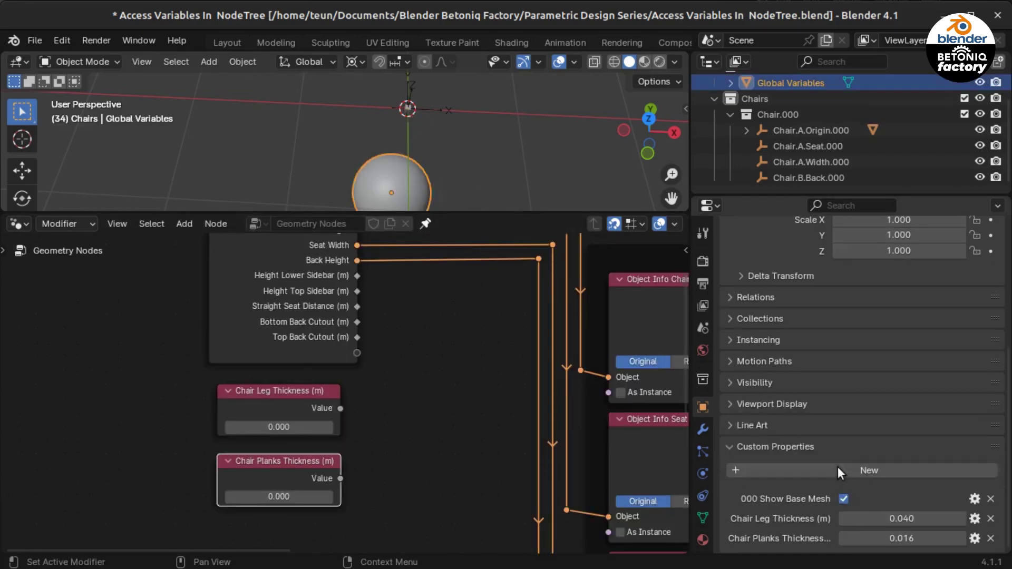
# Step: Drive the leg thickness Value node from the Chair Leg Thickness property, reading 0.040
pyautogui.rightClick(937, 522)
pyautogui.click(917, 514)
pyautogui.rightClick(278, 427)
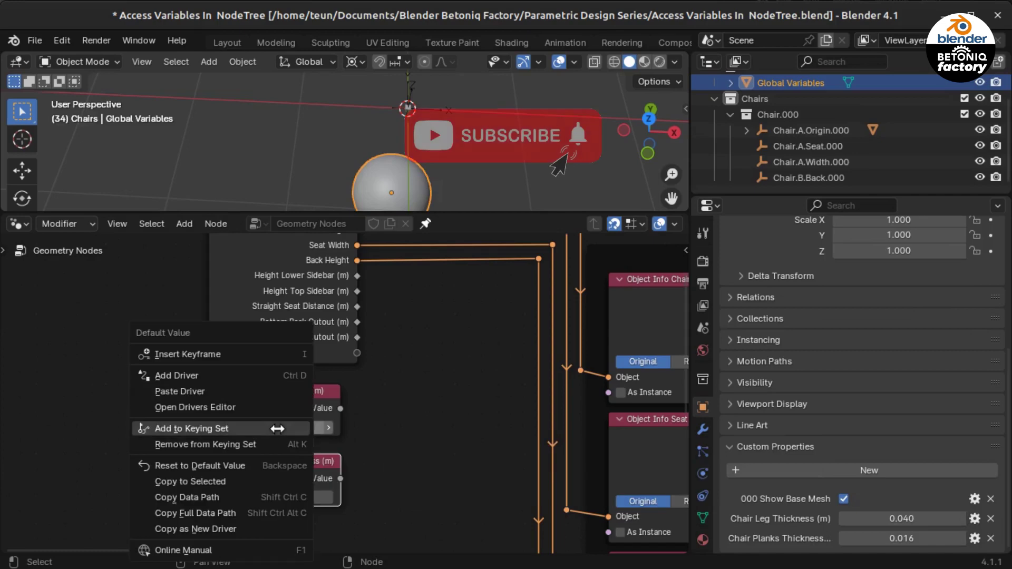
pyautogui.click(180, 391)
# Step: Drive the planks thickness Value node from the Chair Planks Thickness property, reading 0.016
pyautogui.rightClick(902, 538)
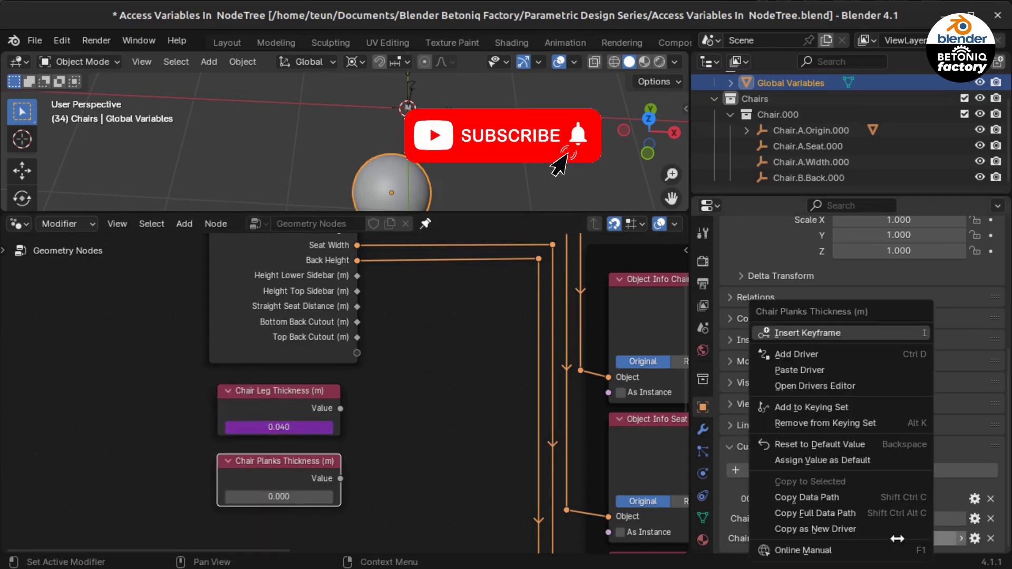
pyautogui.click(859, 529)
pyautogui.rightClick(278, 496)
pyautogui.click(220, 393)
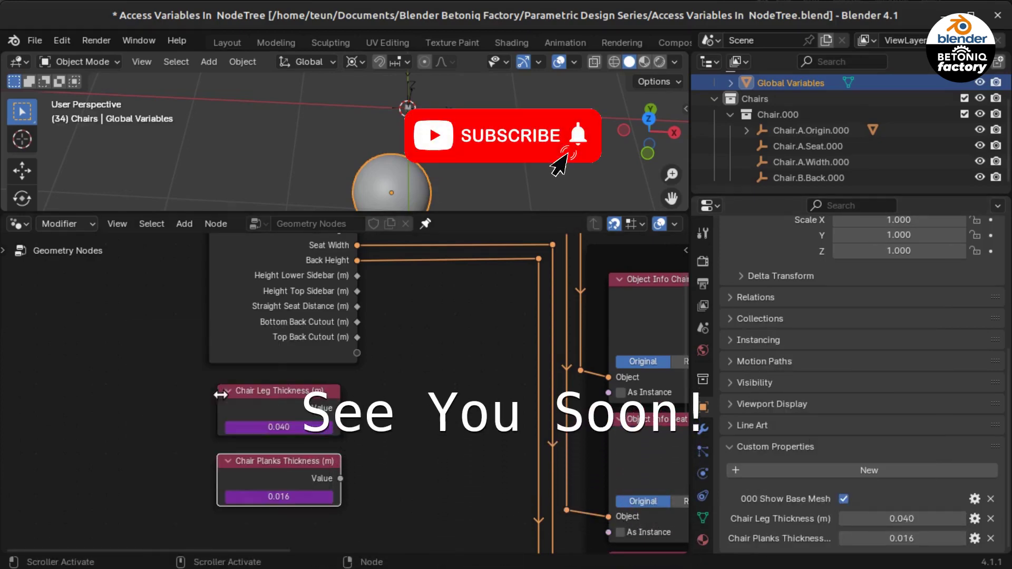
pyautogui.click(407, 109)
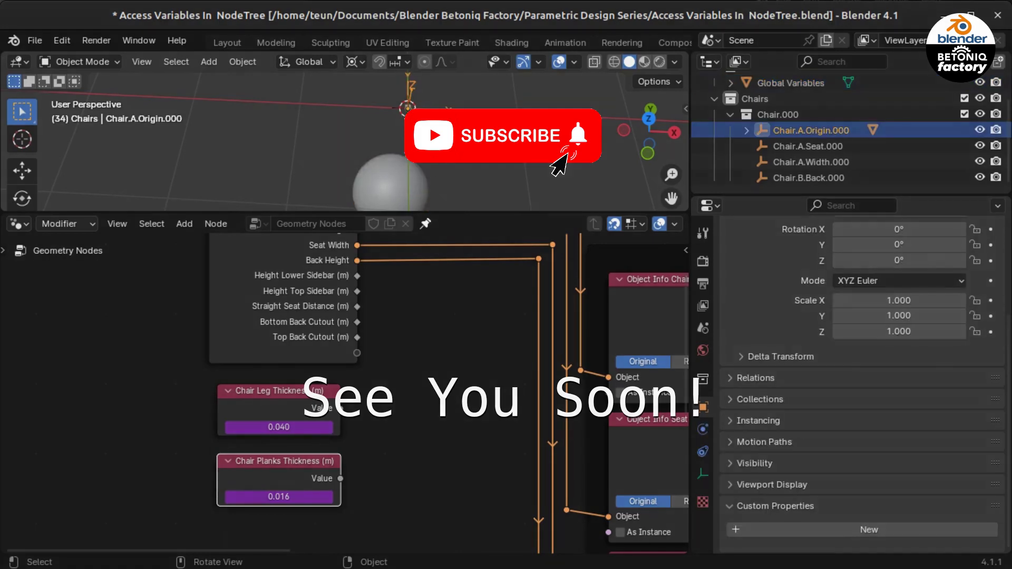